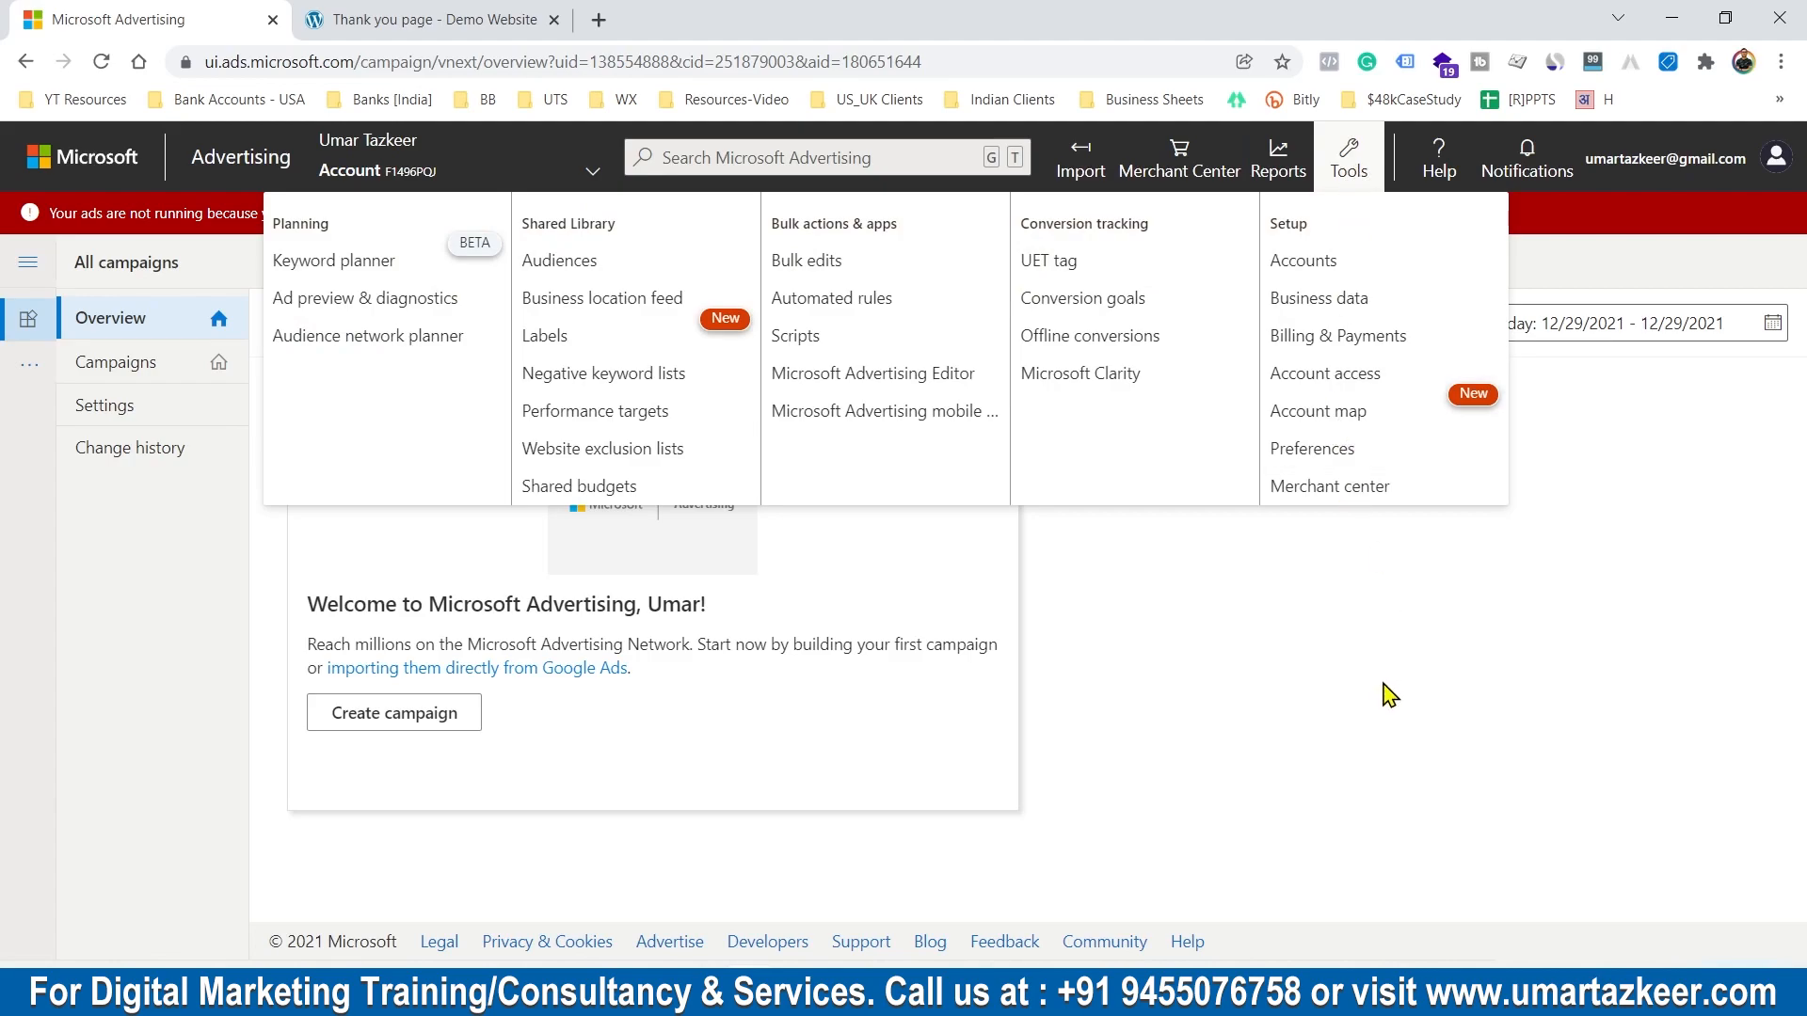
Step: Open the UET tag page and follow the existing tag's Goals link to review the conversion goals list
left_click(1122, 275)
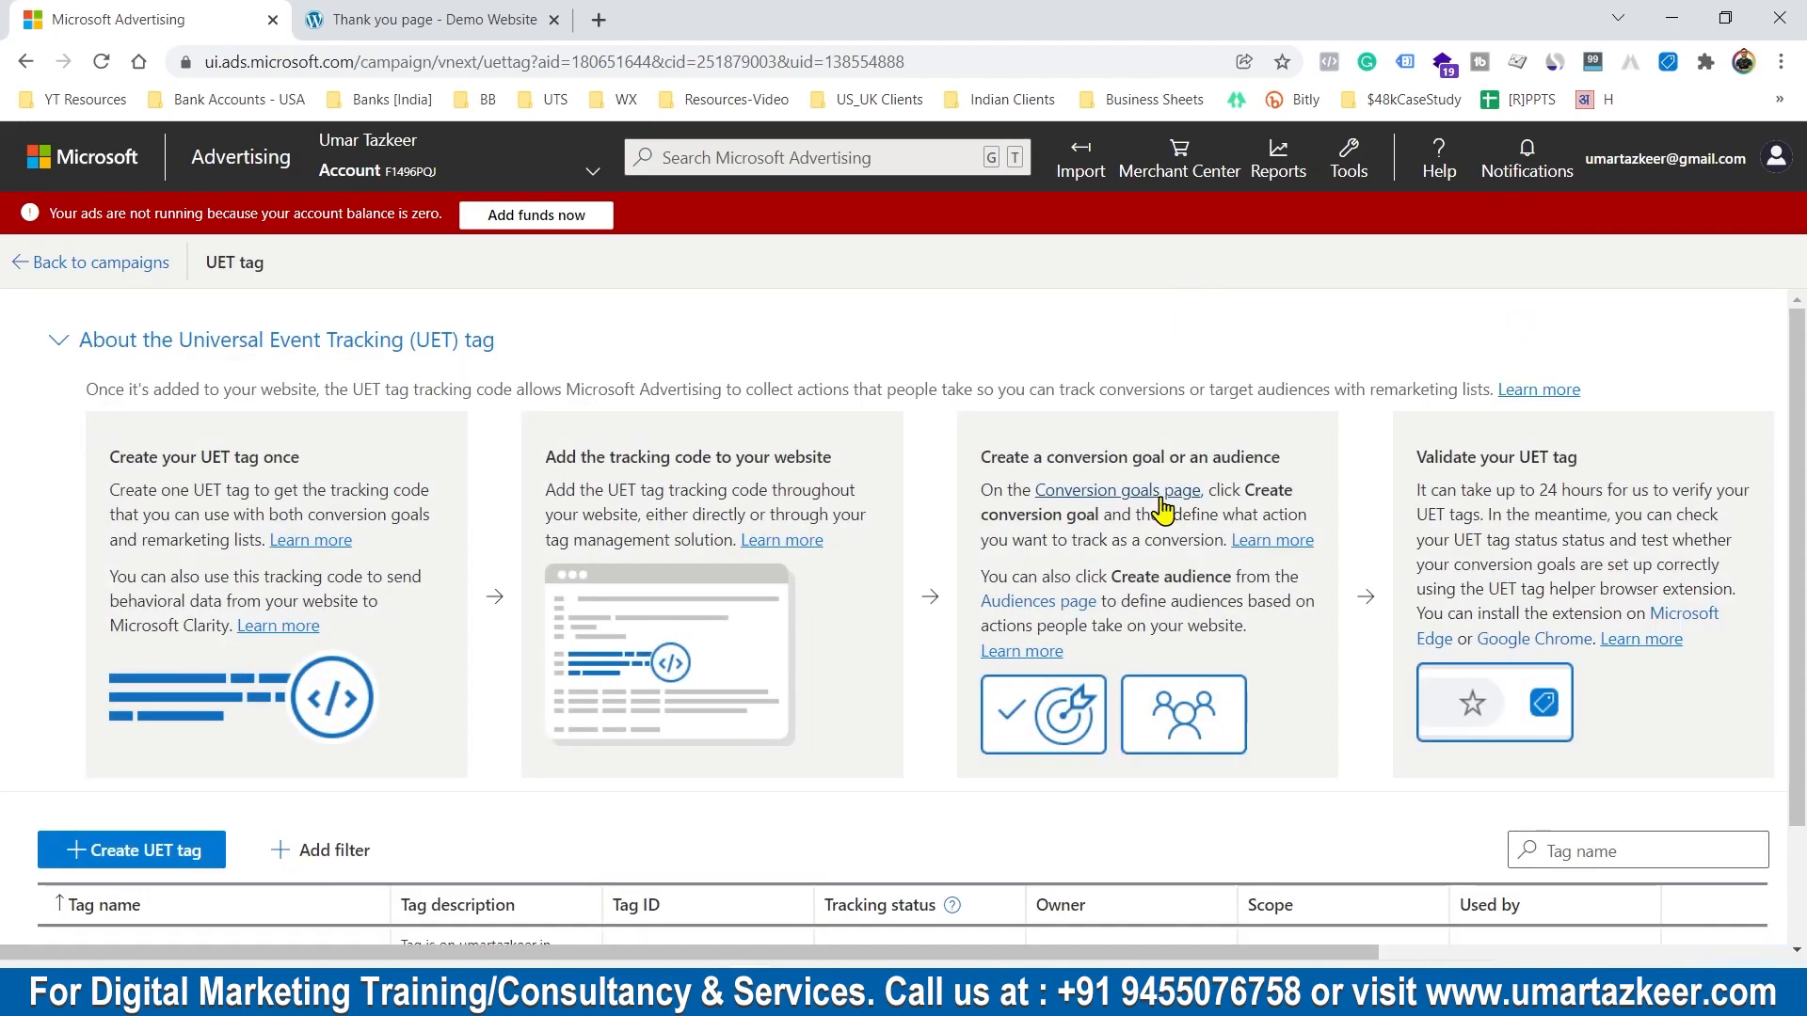
scroll(1164, 508, "down", 2)
scroll(1506, 838, "right", 5)
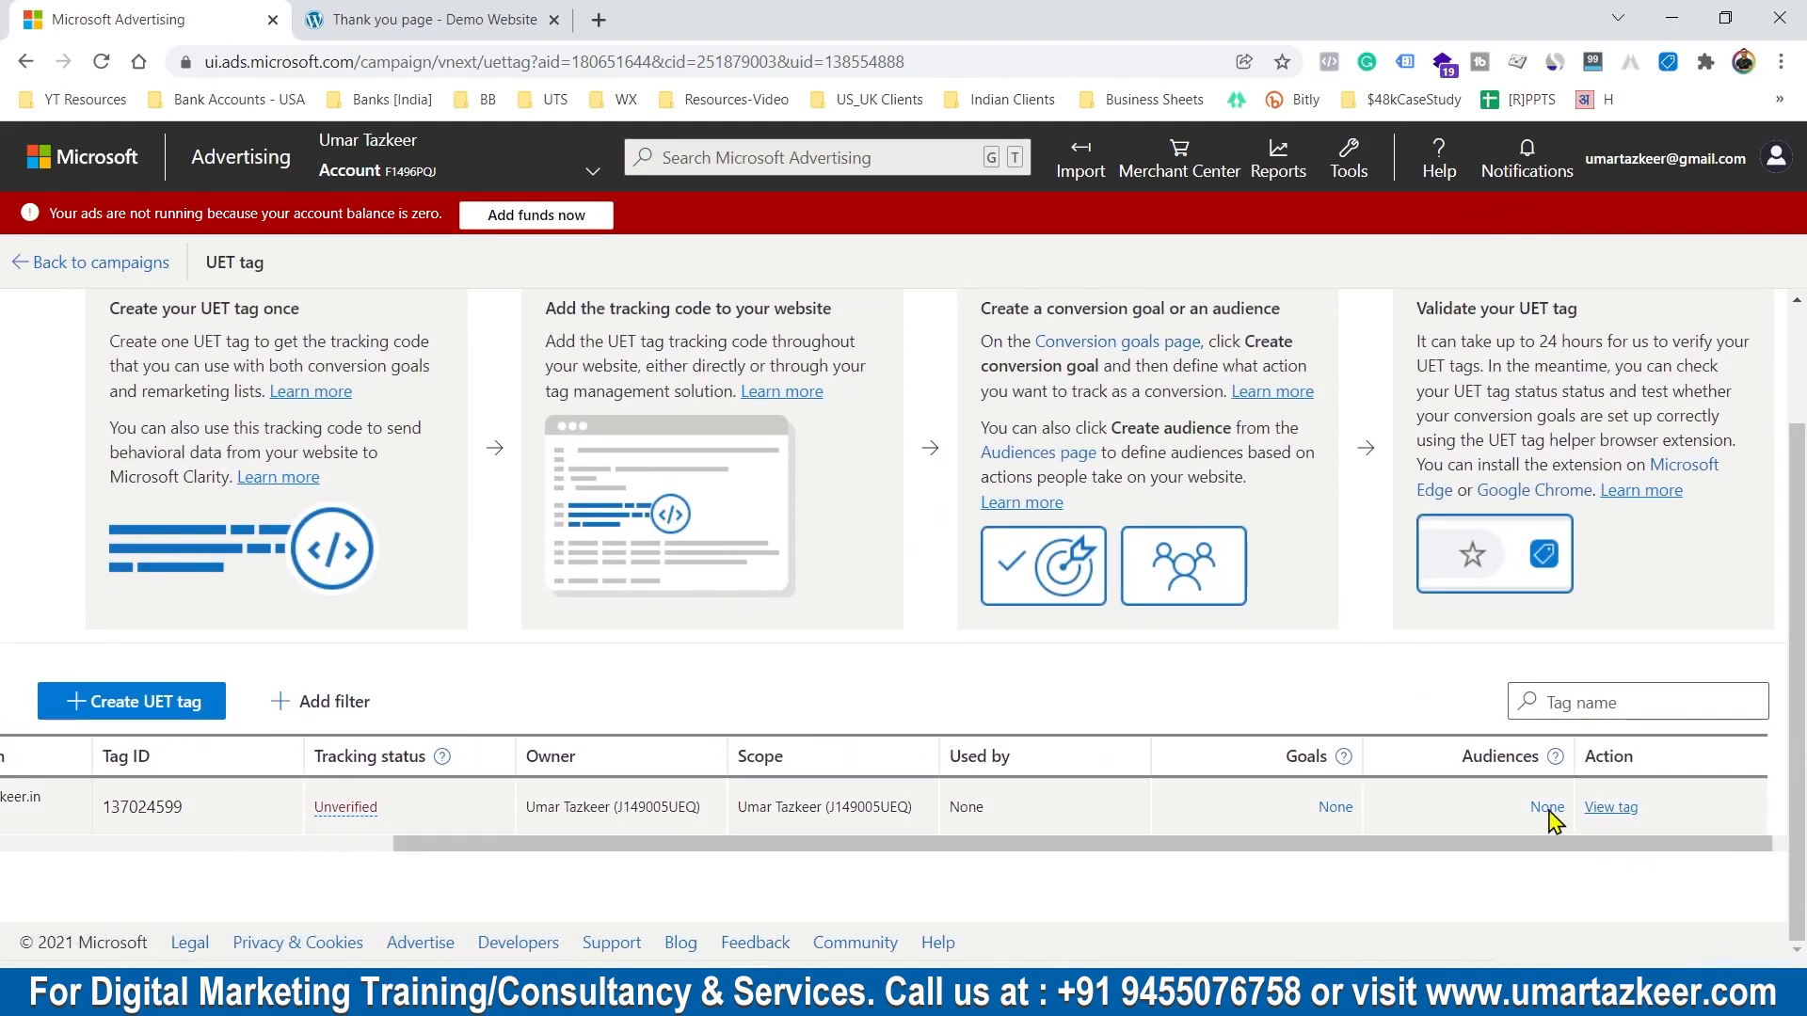
left_click(1336, 807)
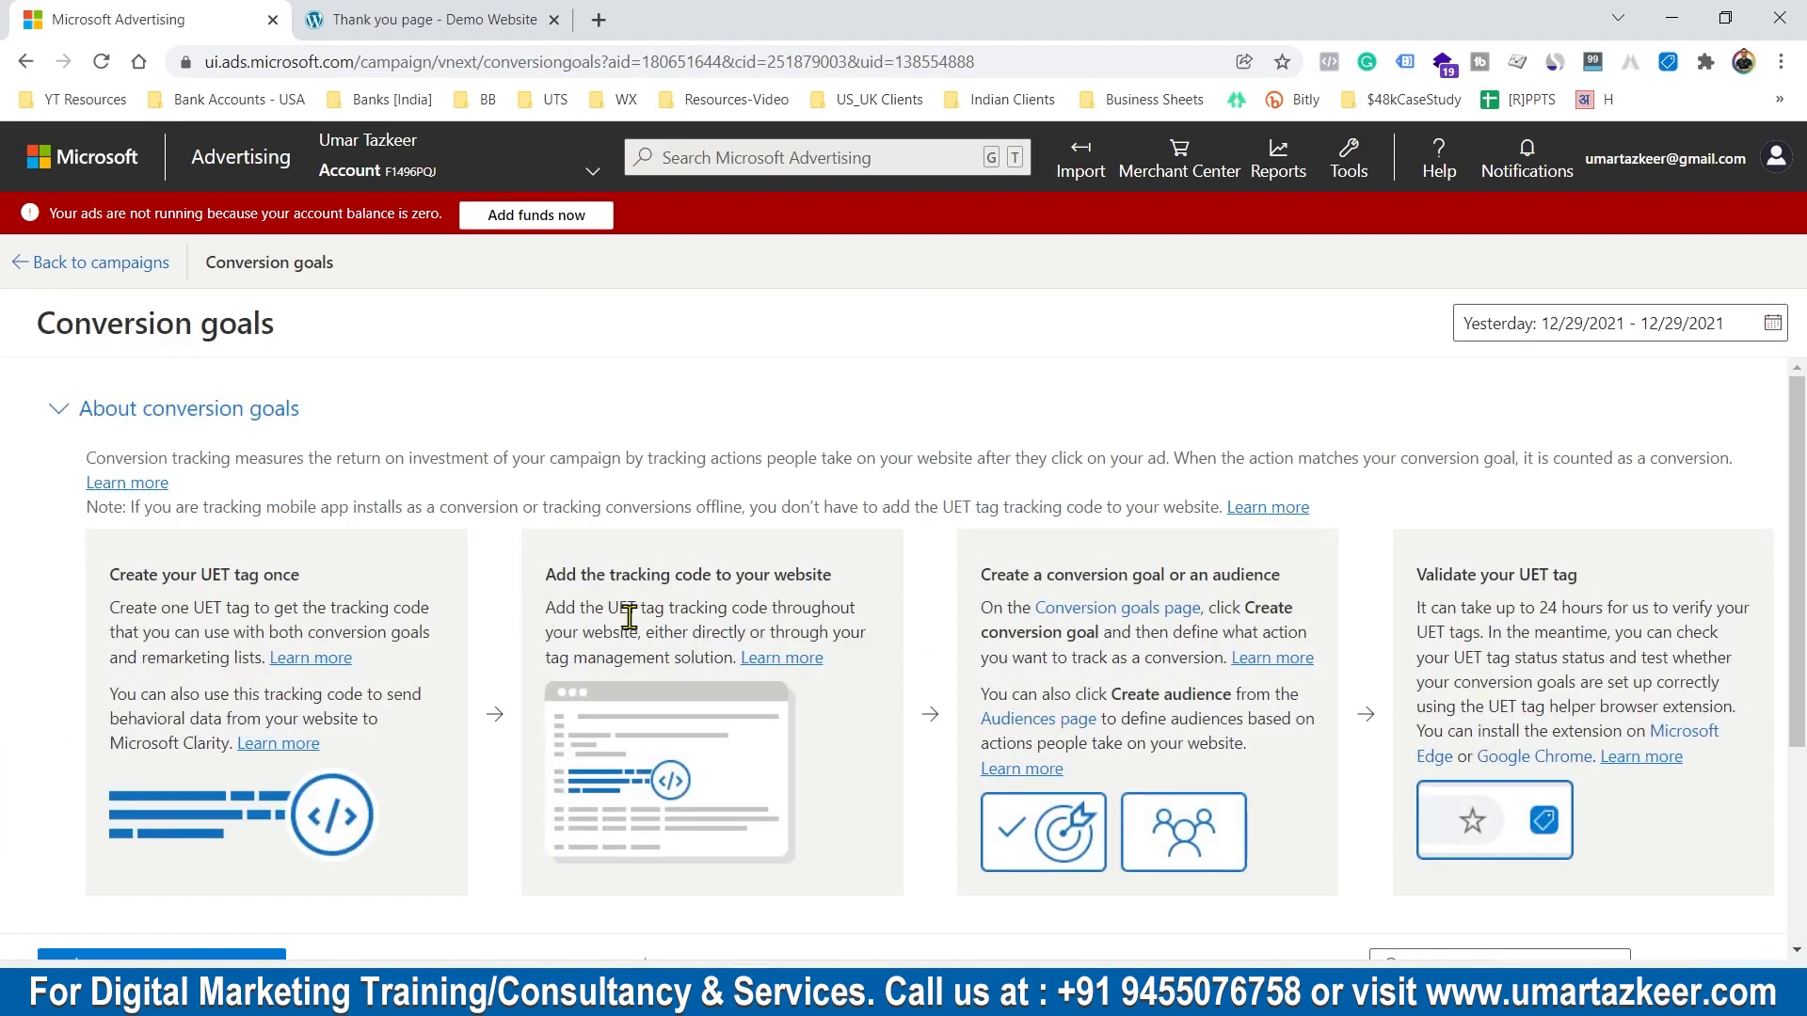
scroll(629, 616, "down", 3)
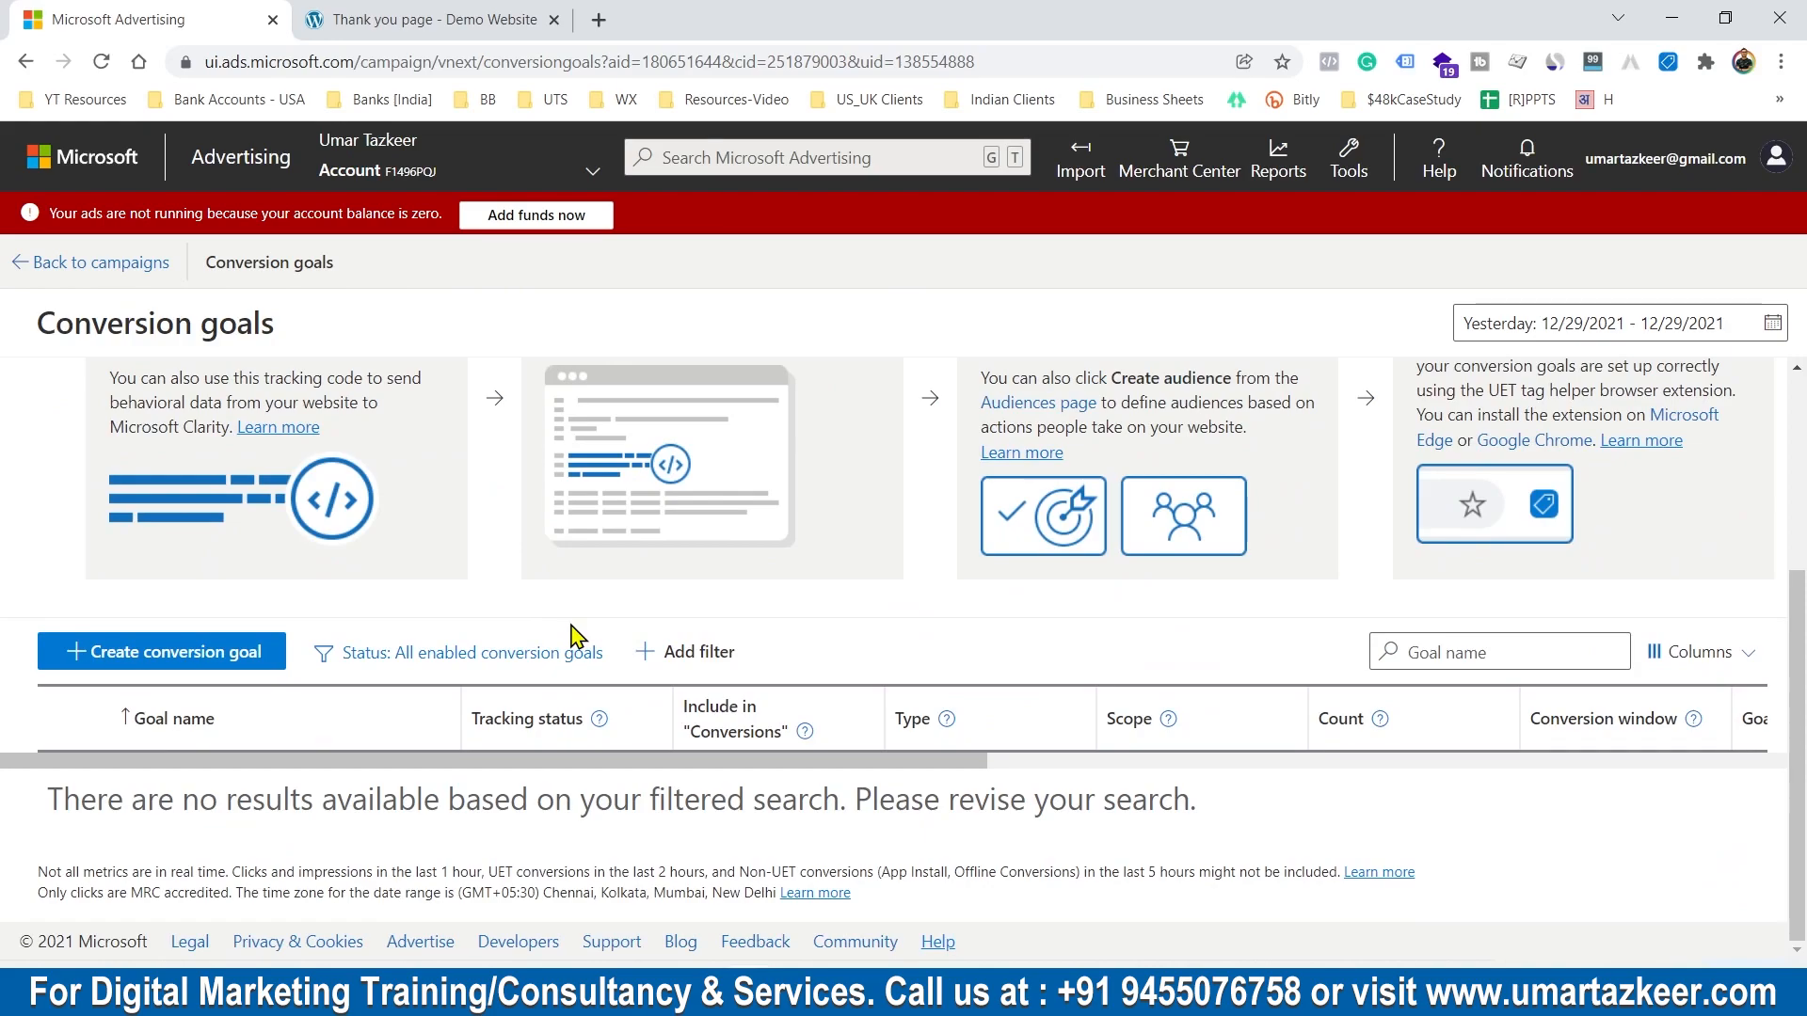
scroll(452, 516, "up", 3)
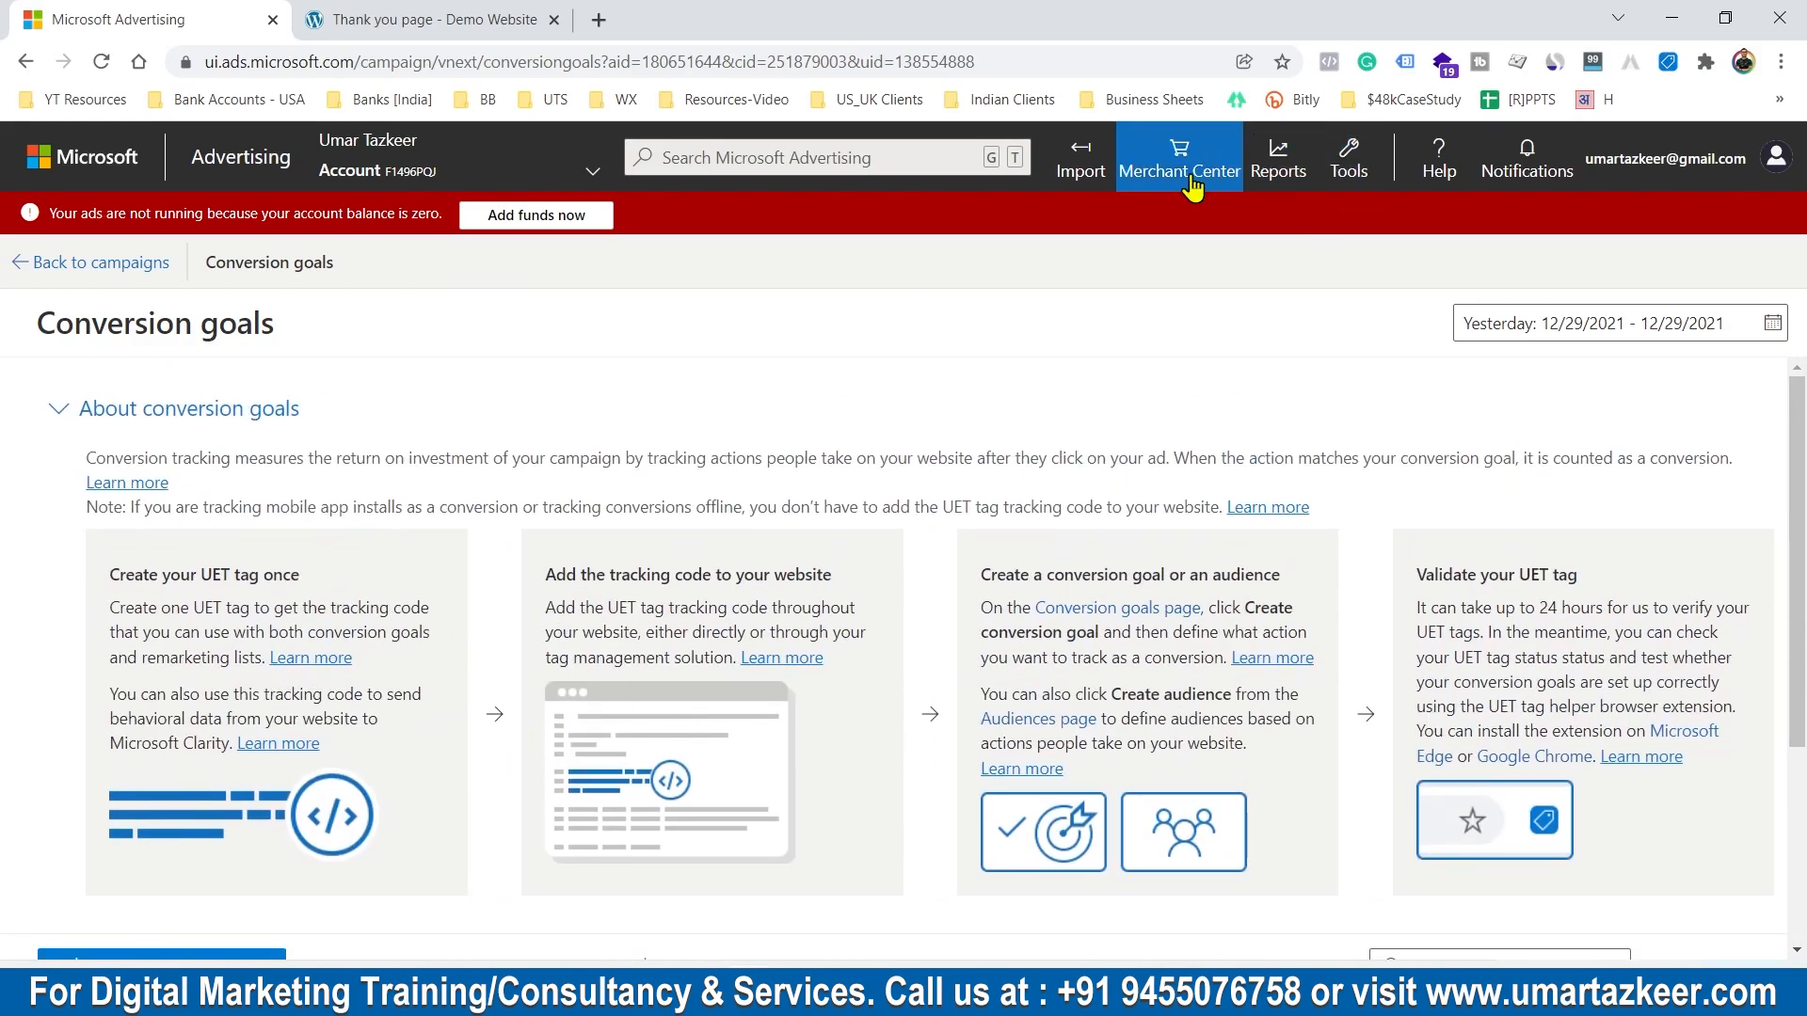
Step: Go to Conversion goals under conversion tracking and start creating a new conversion goal
left_click(1349, 158)
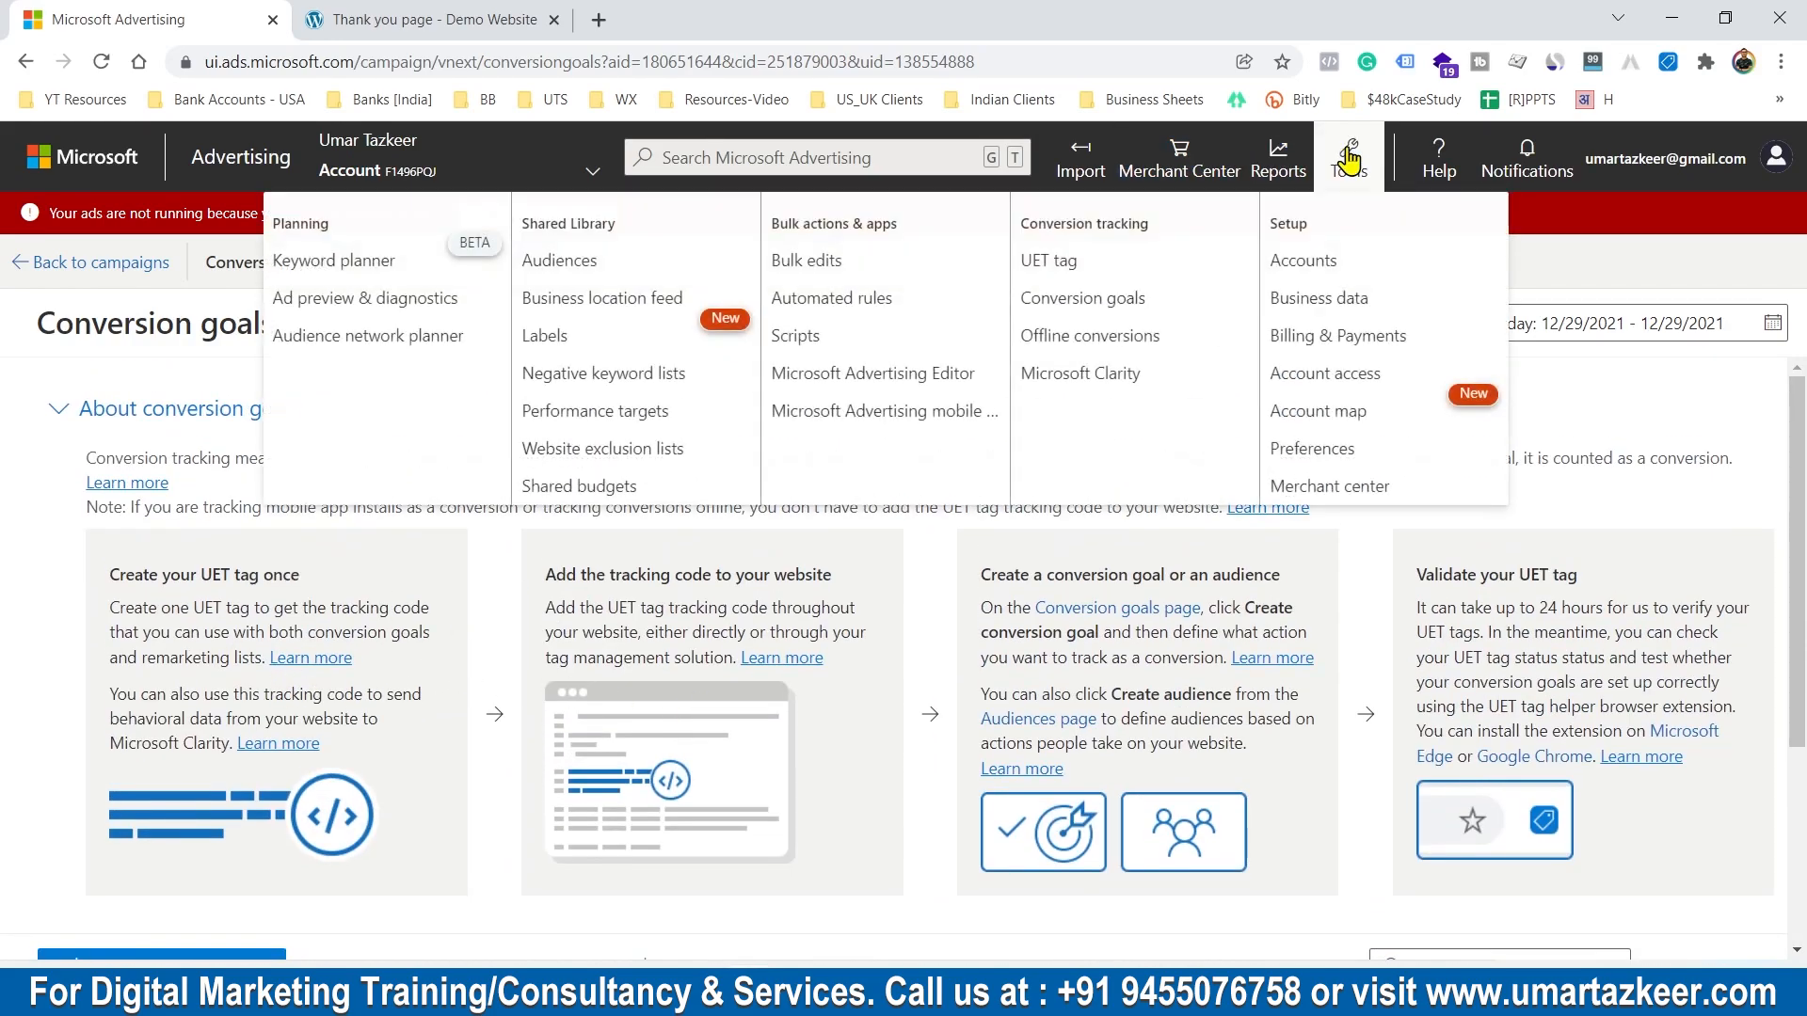
left_click(1099, 303)
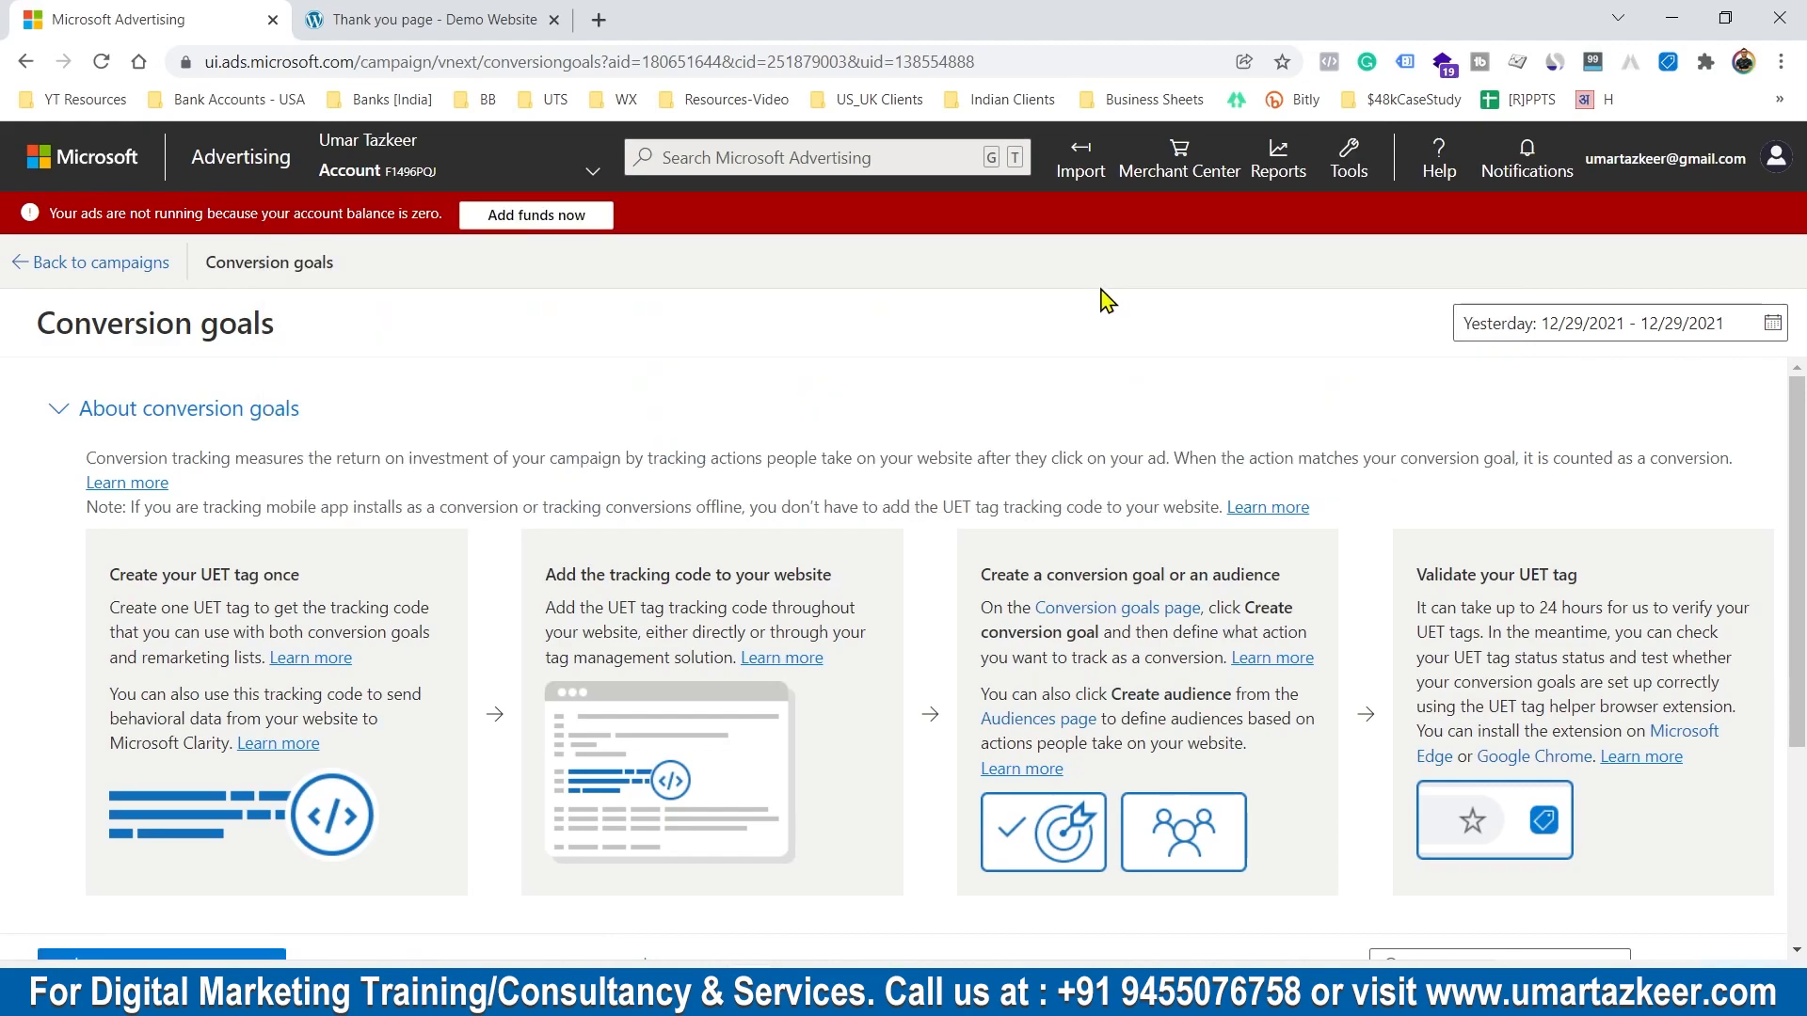
scroll(1111, 471, "down", 3)
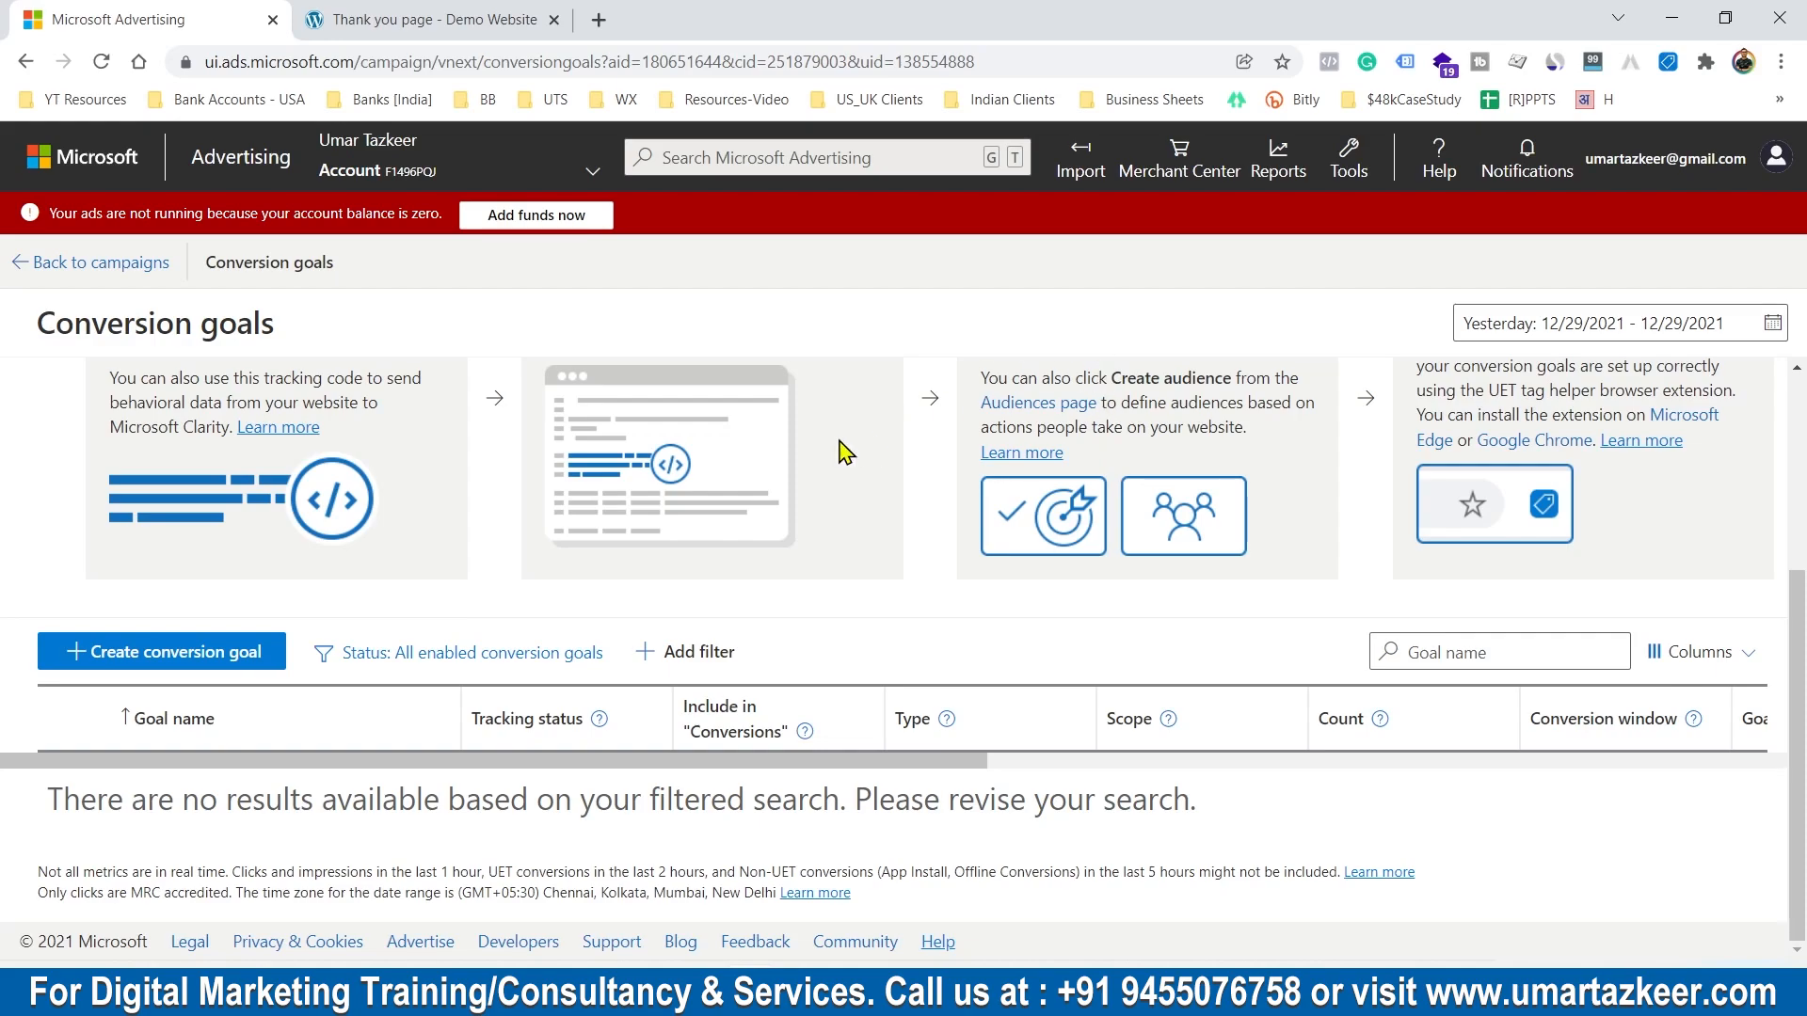
left_click(115, 653)
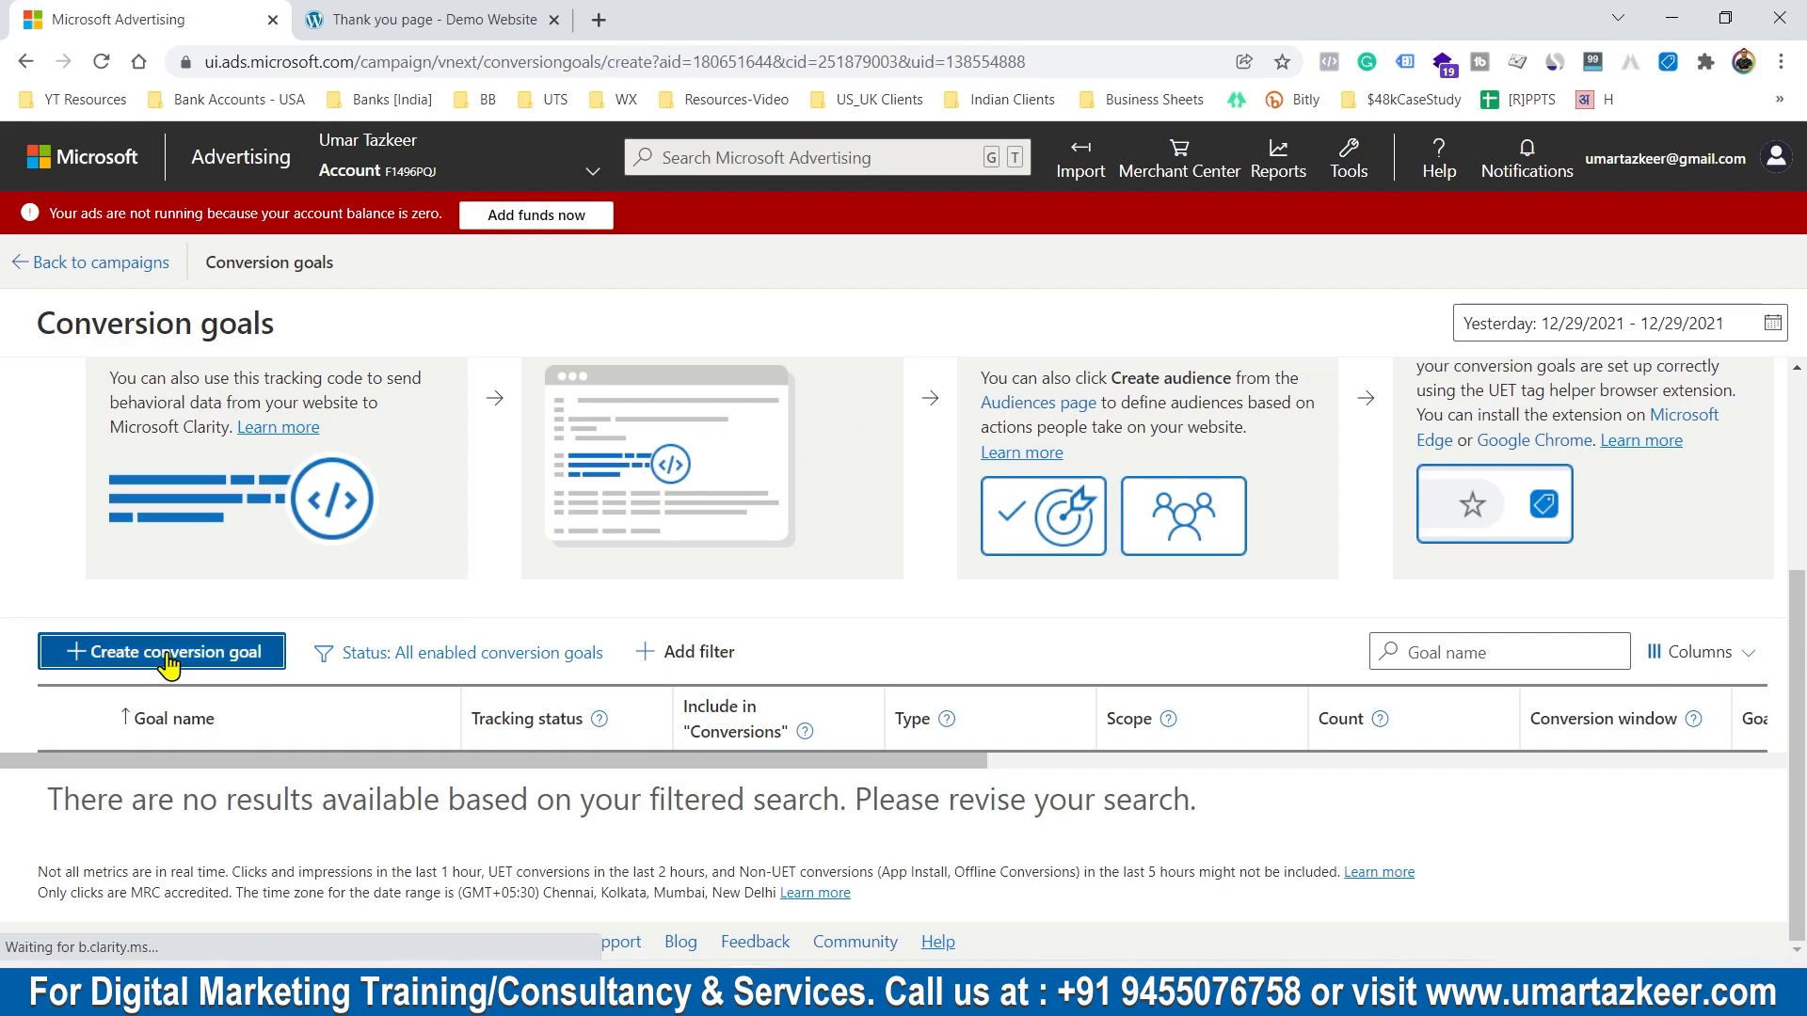
Step: Choose Website as the kind of conversion to track and continue to the goal type stage
left_click_drag(381, 340, 723, 340)
left_click(868, 418)
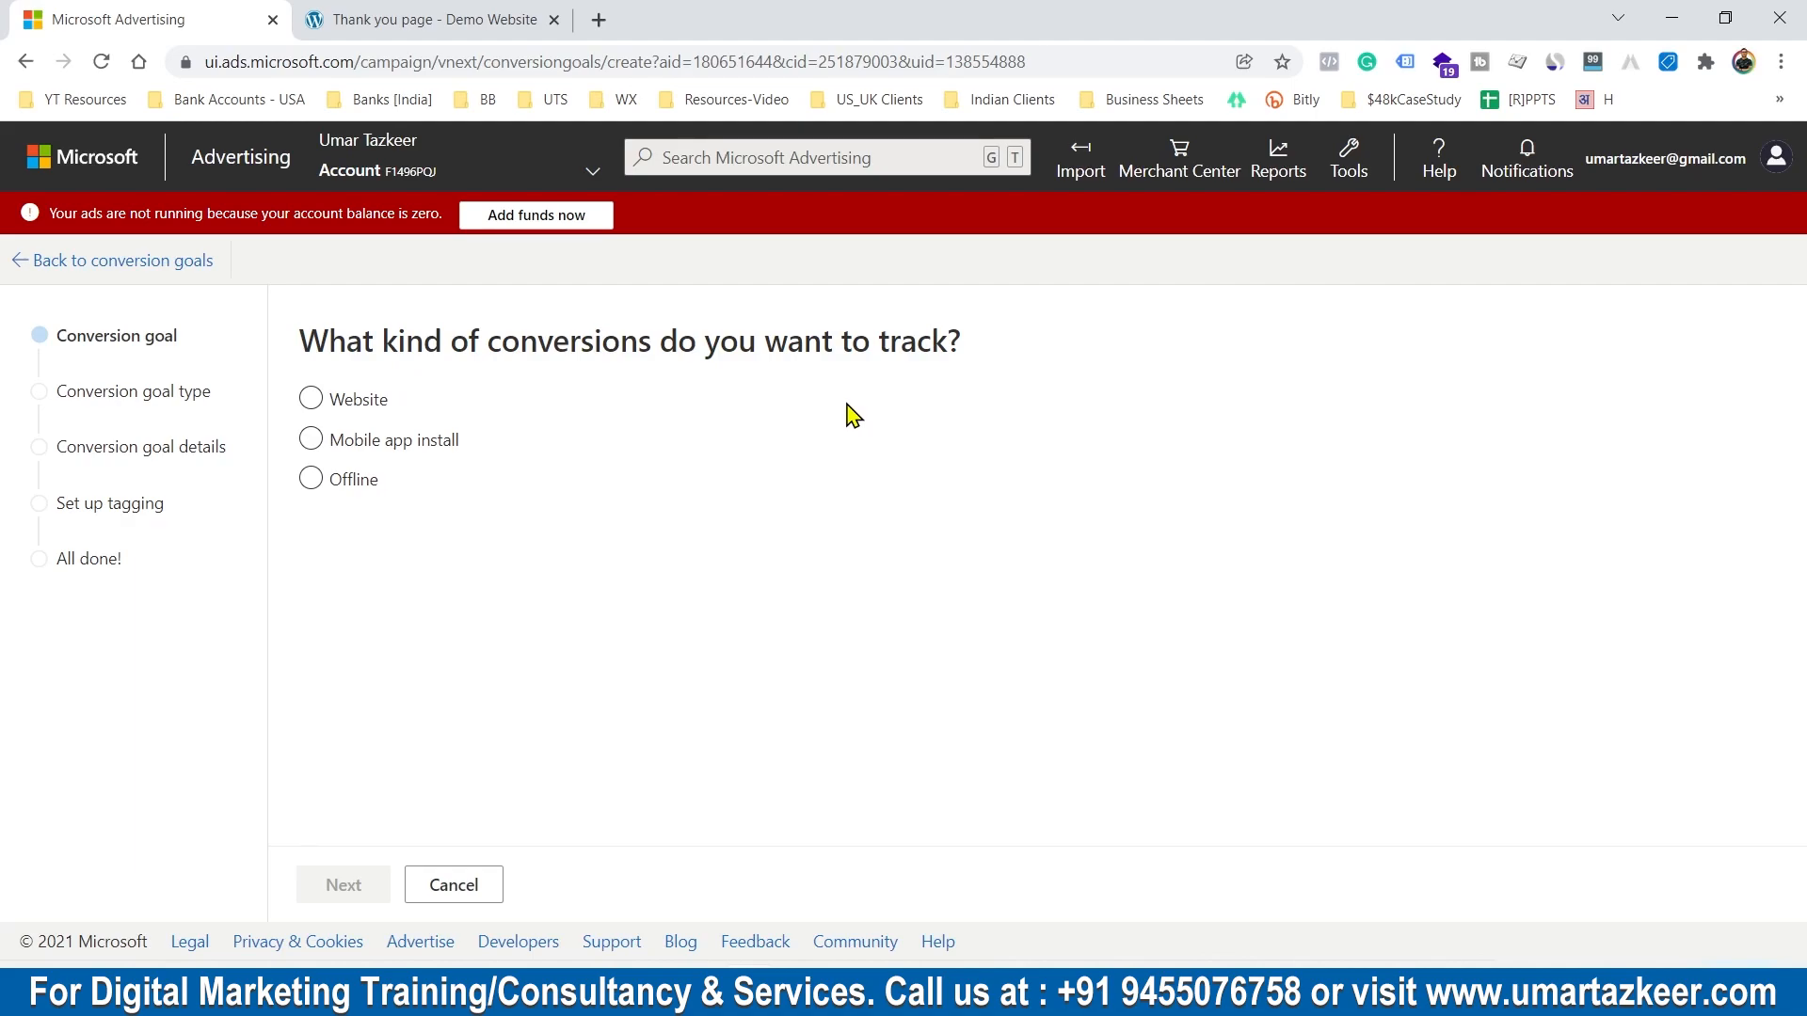
left_click(341, 405)
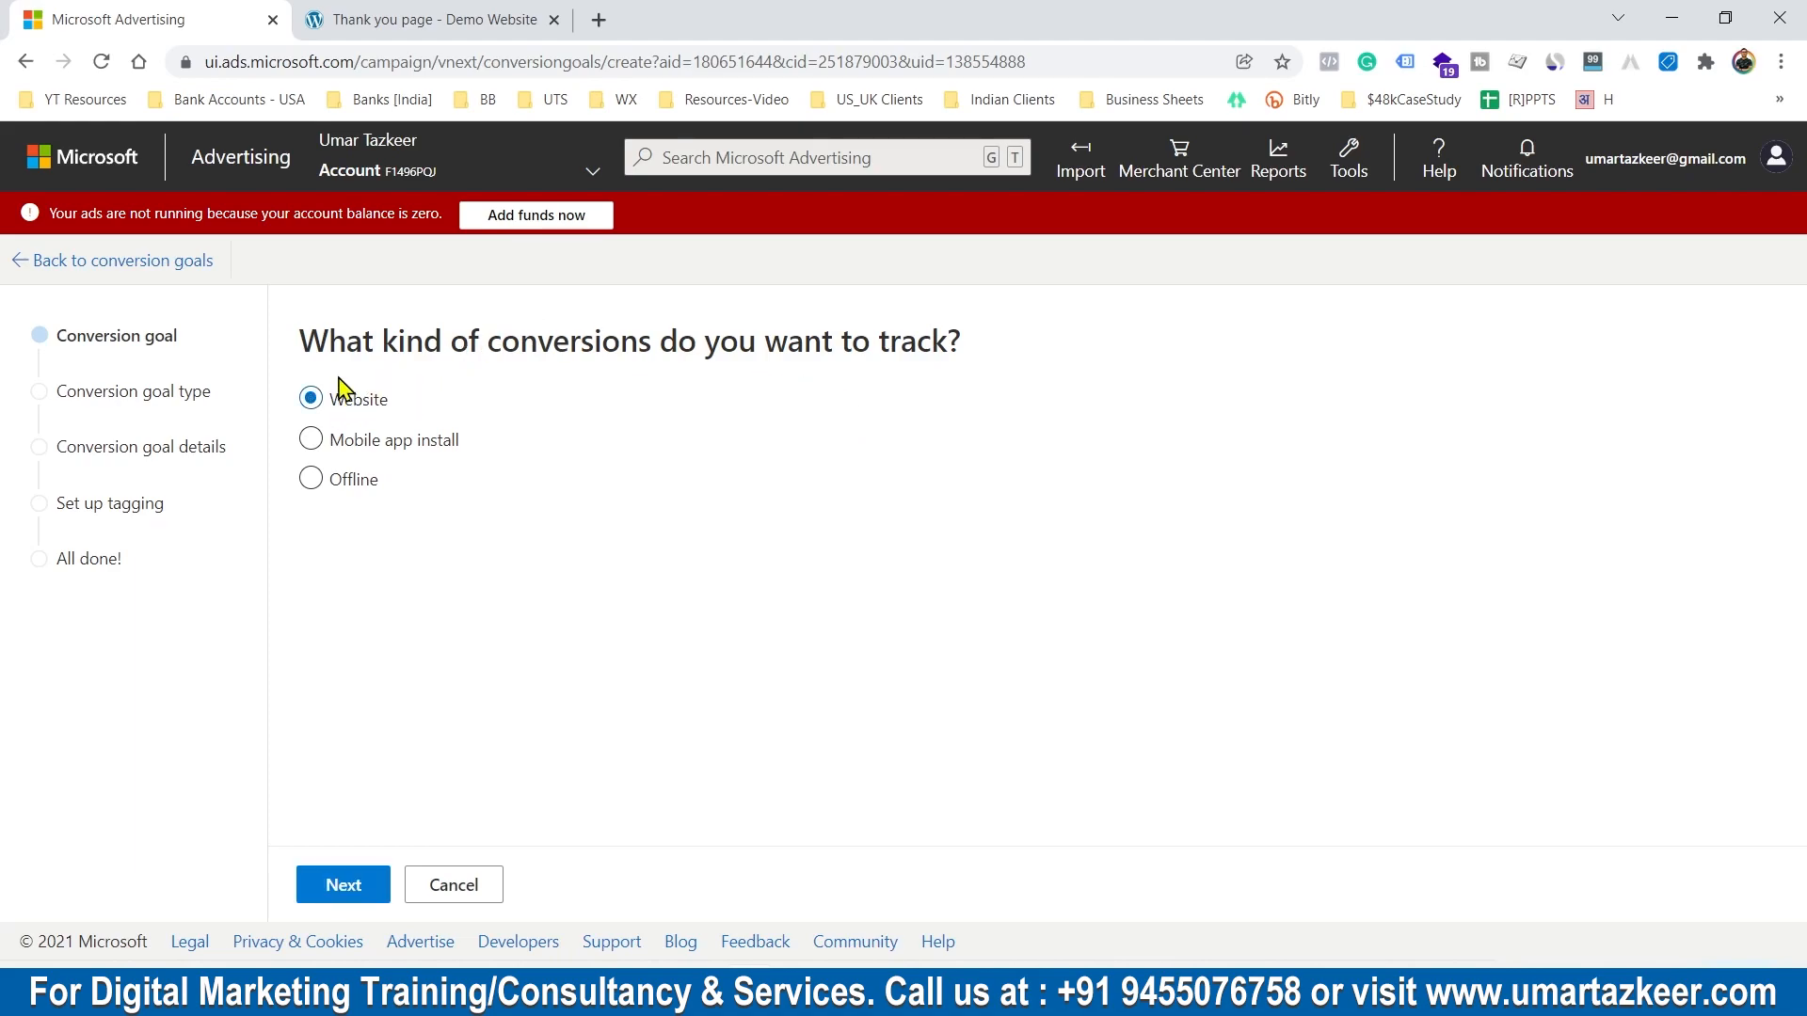
left_click(348, 892)
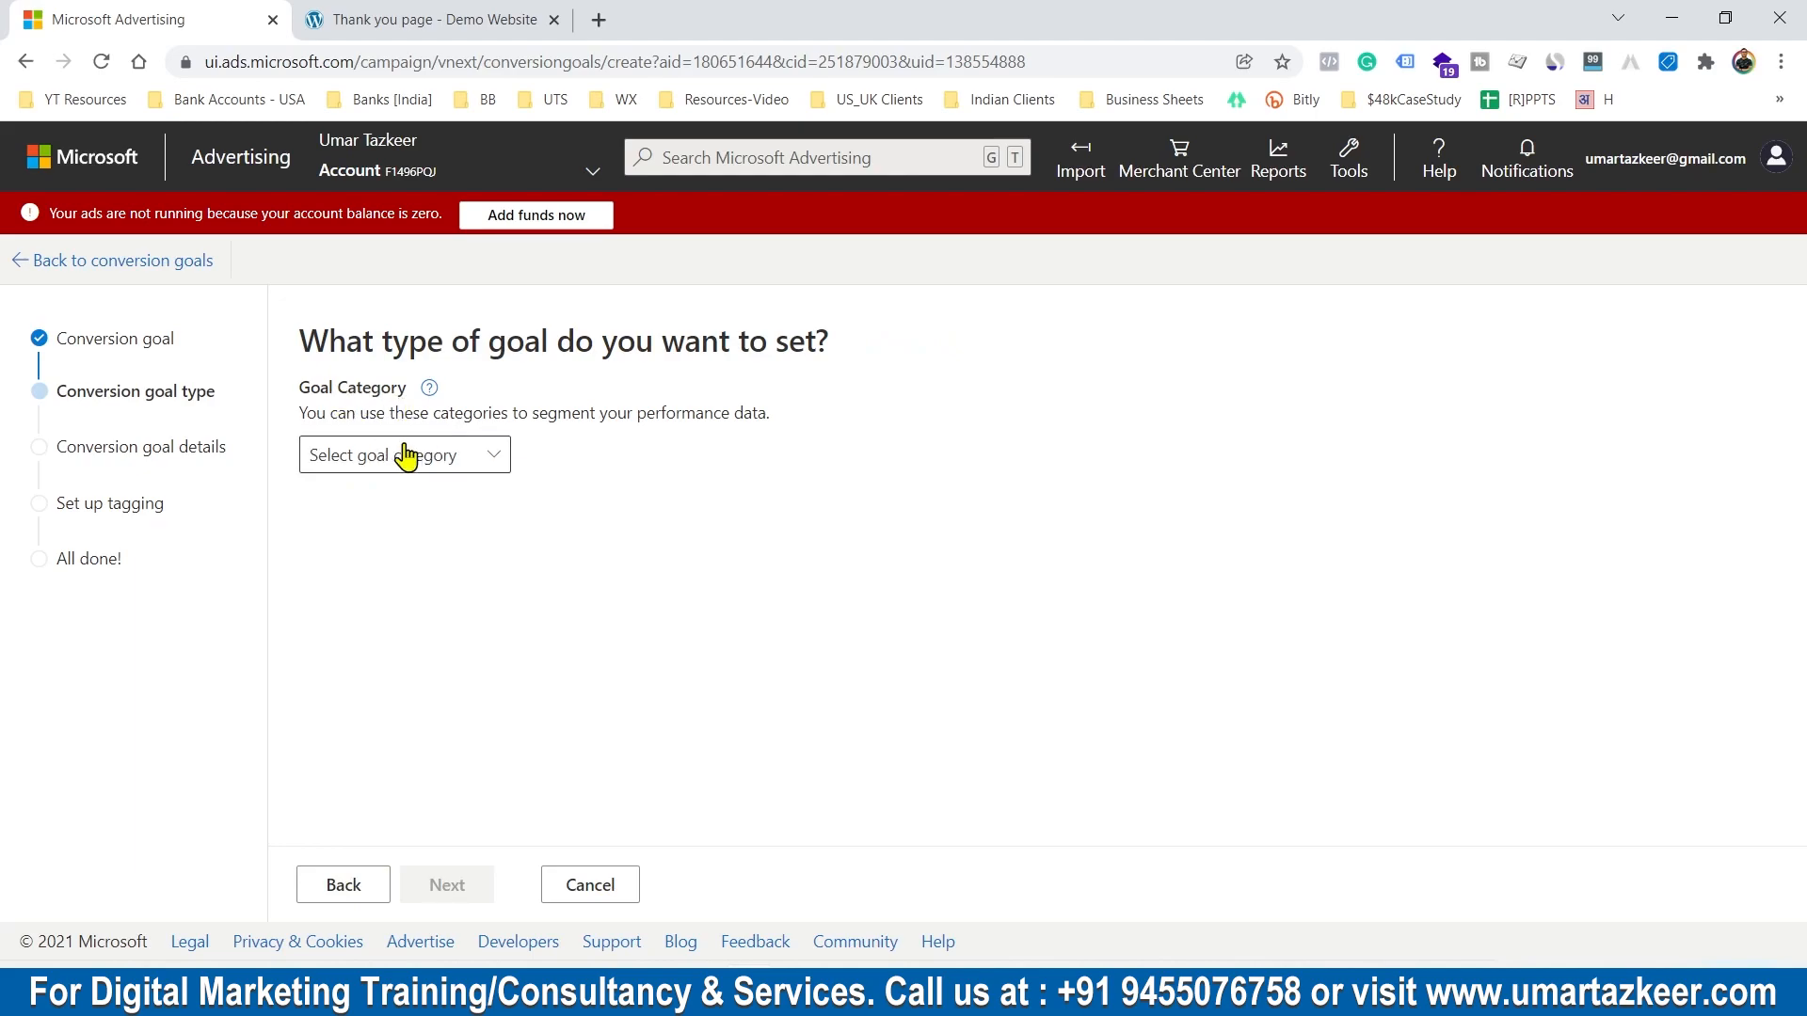
Step: Set the goal category to Submit lead form and the goal type to Destination URL, and continue to the goal details
left_click(480, 12)
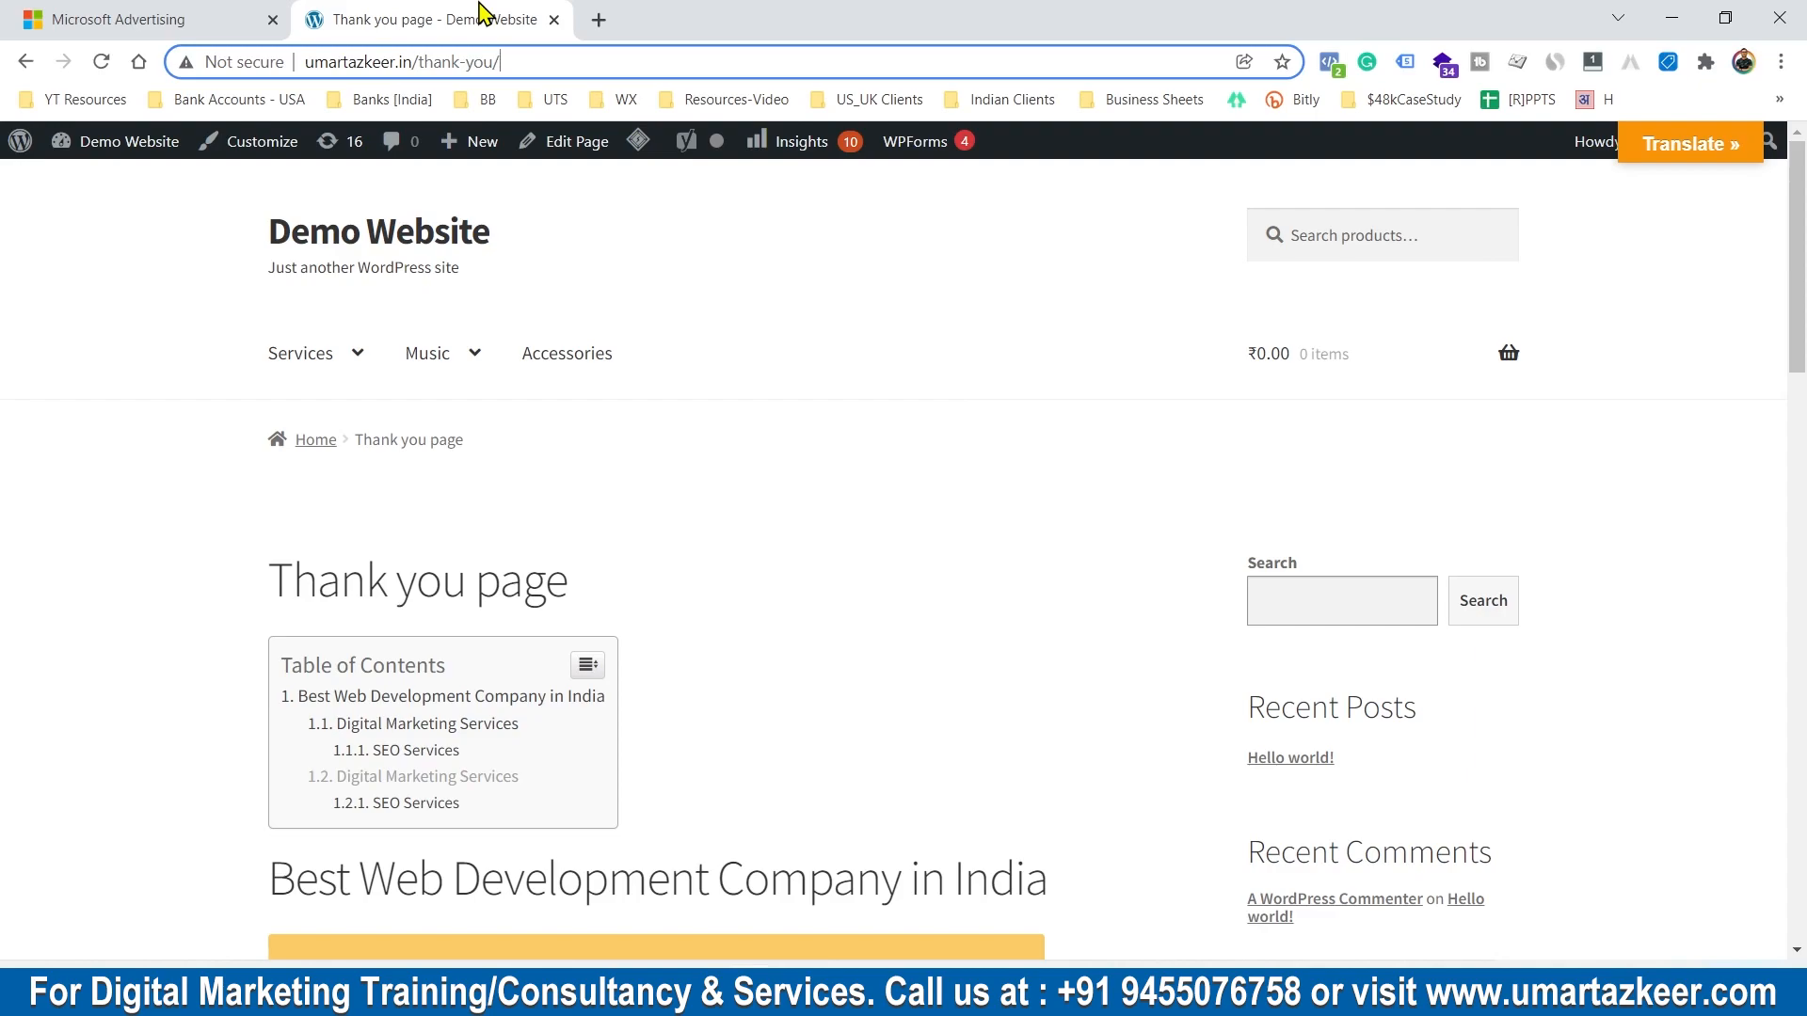
left_click(207, 13)
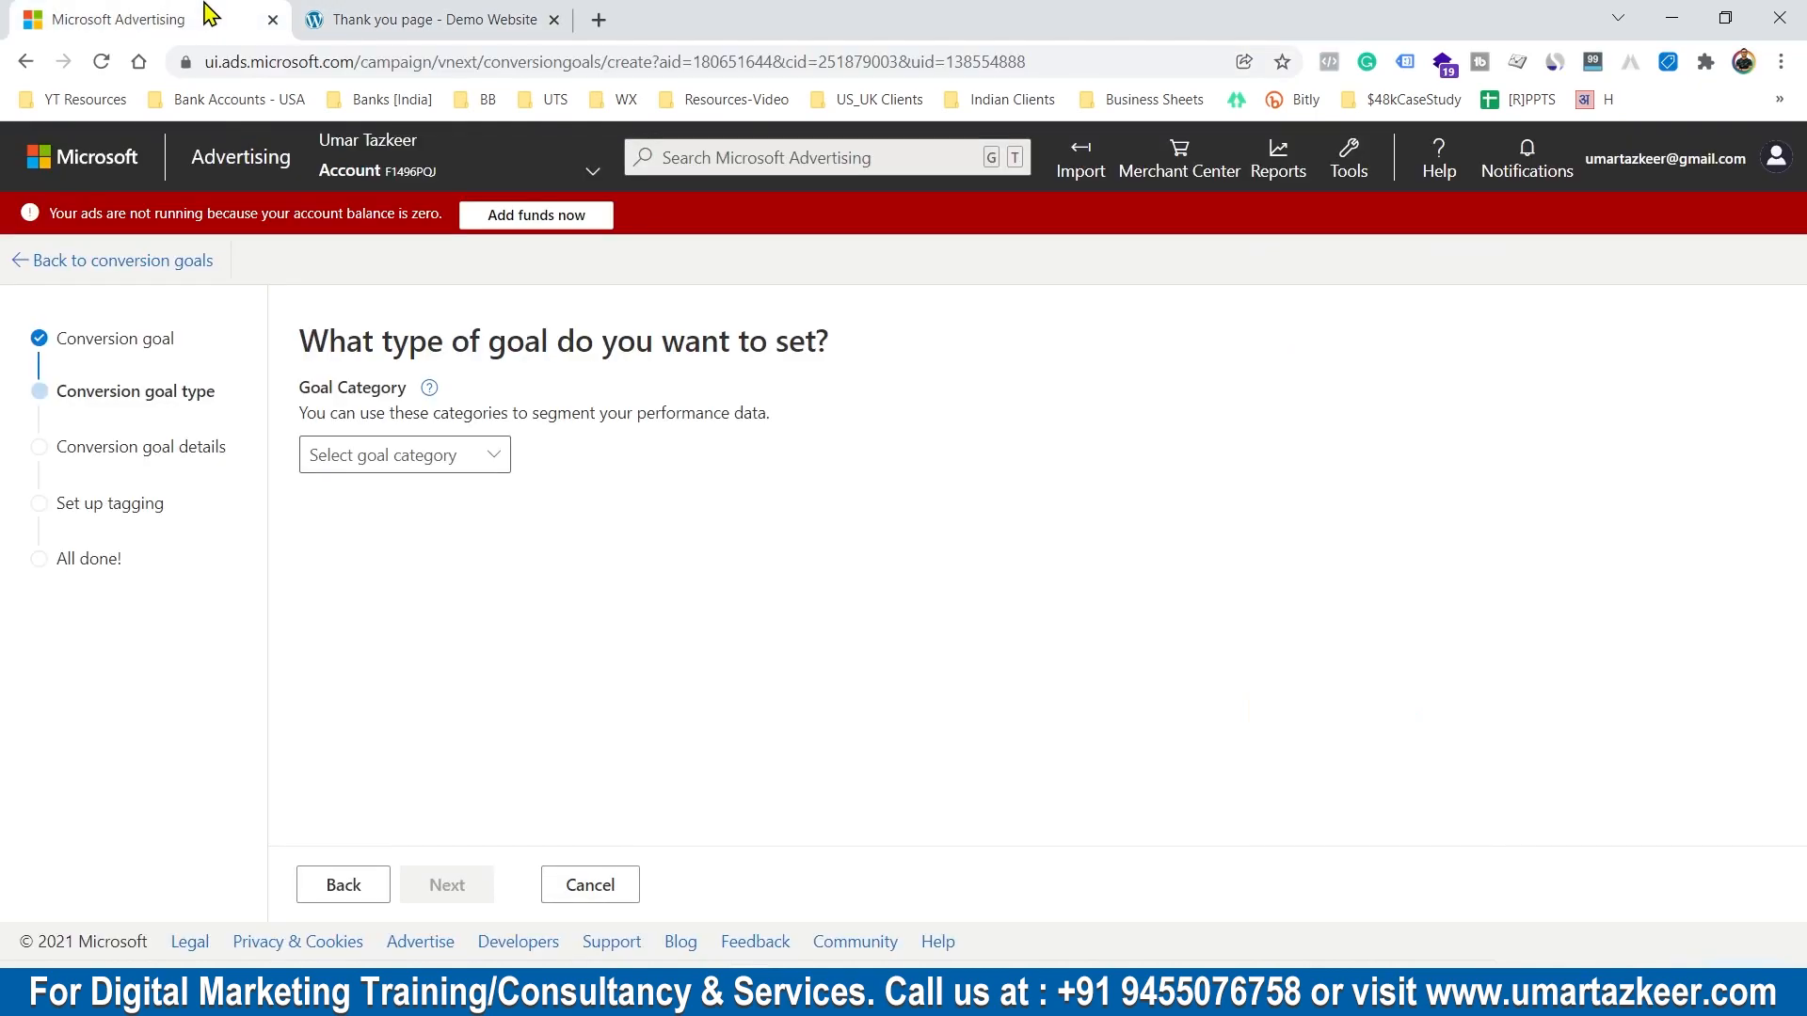
left_click(429, 458)
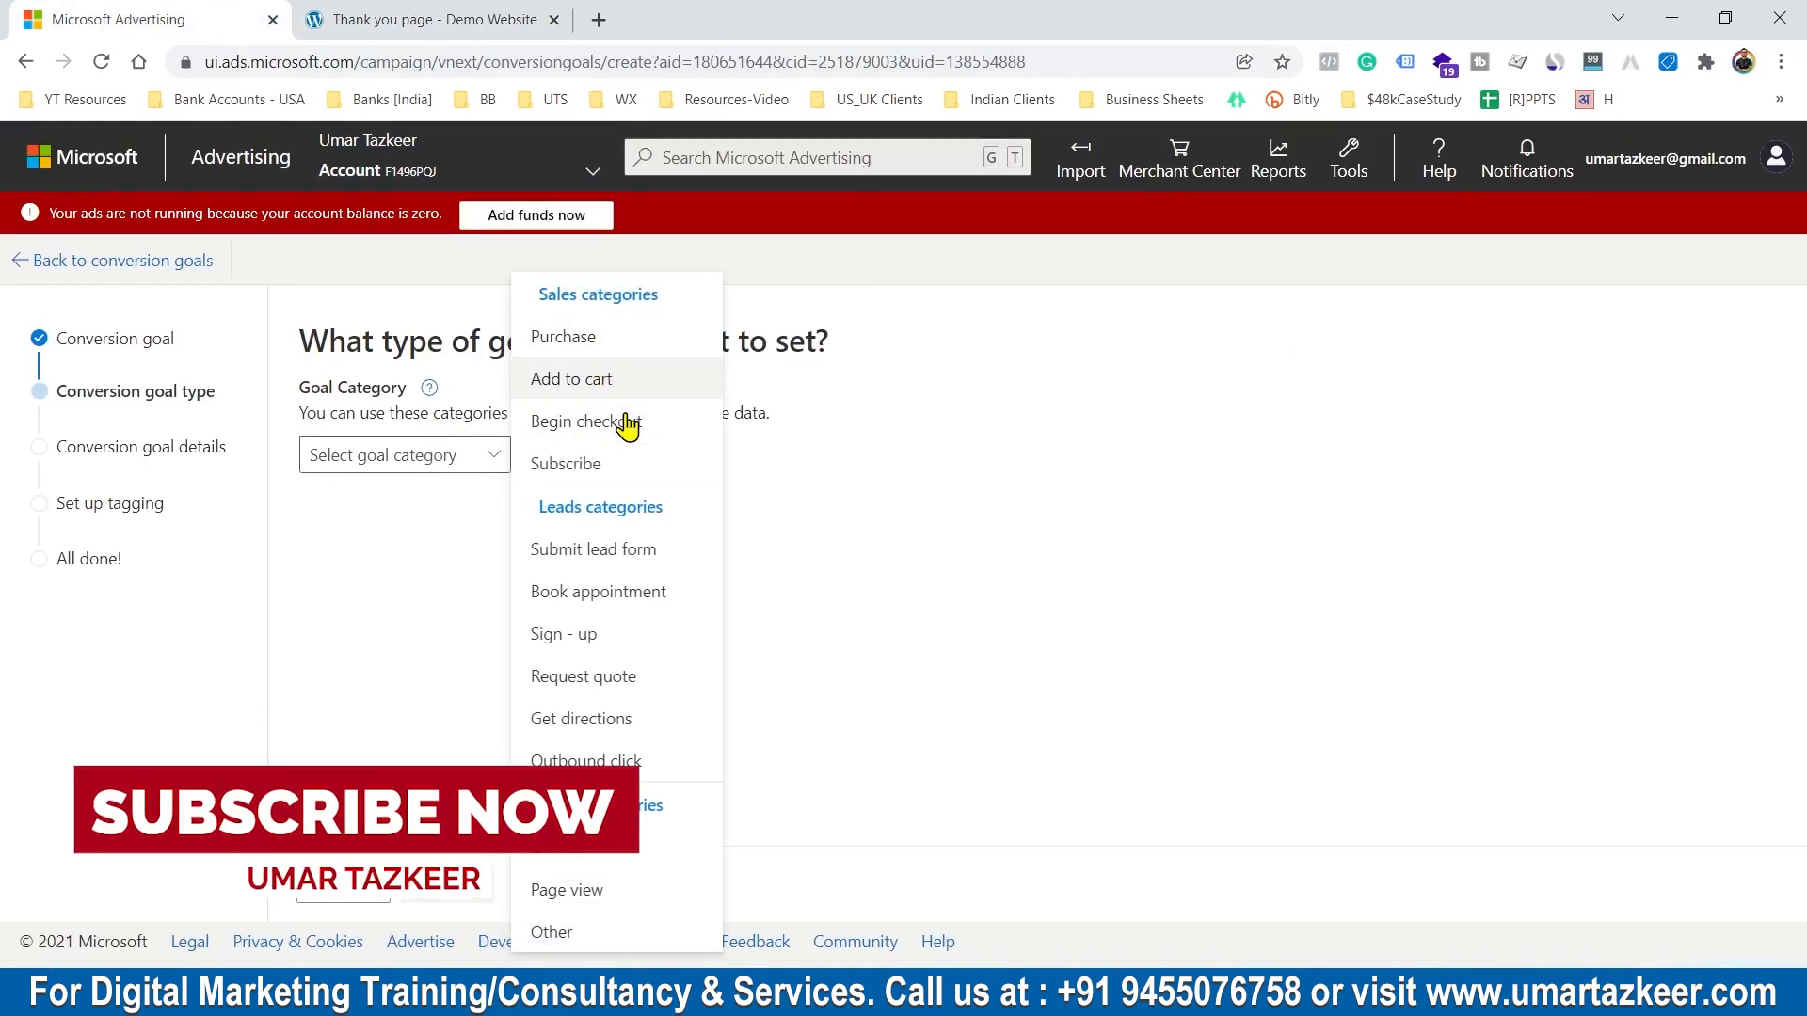
left_click(620, 565)
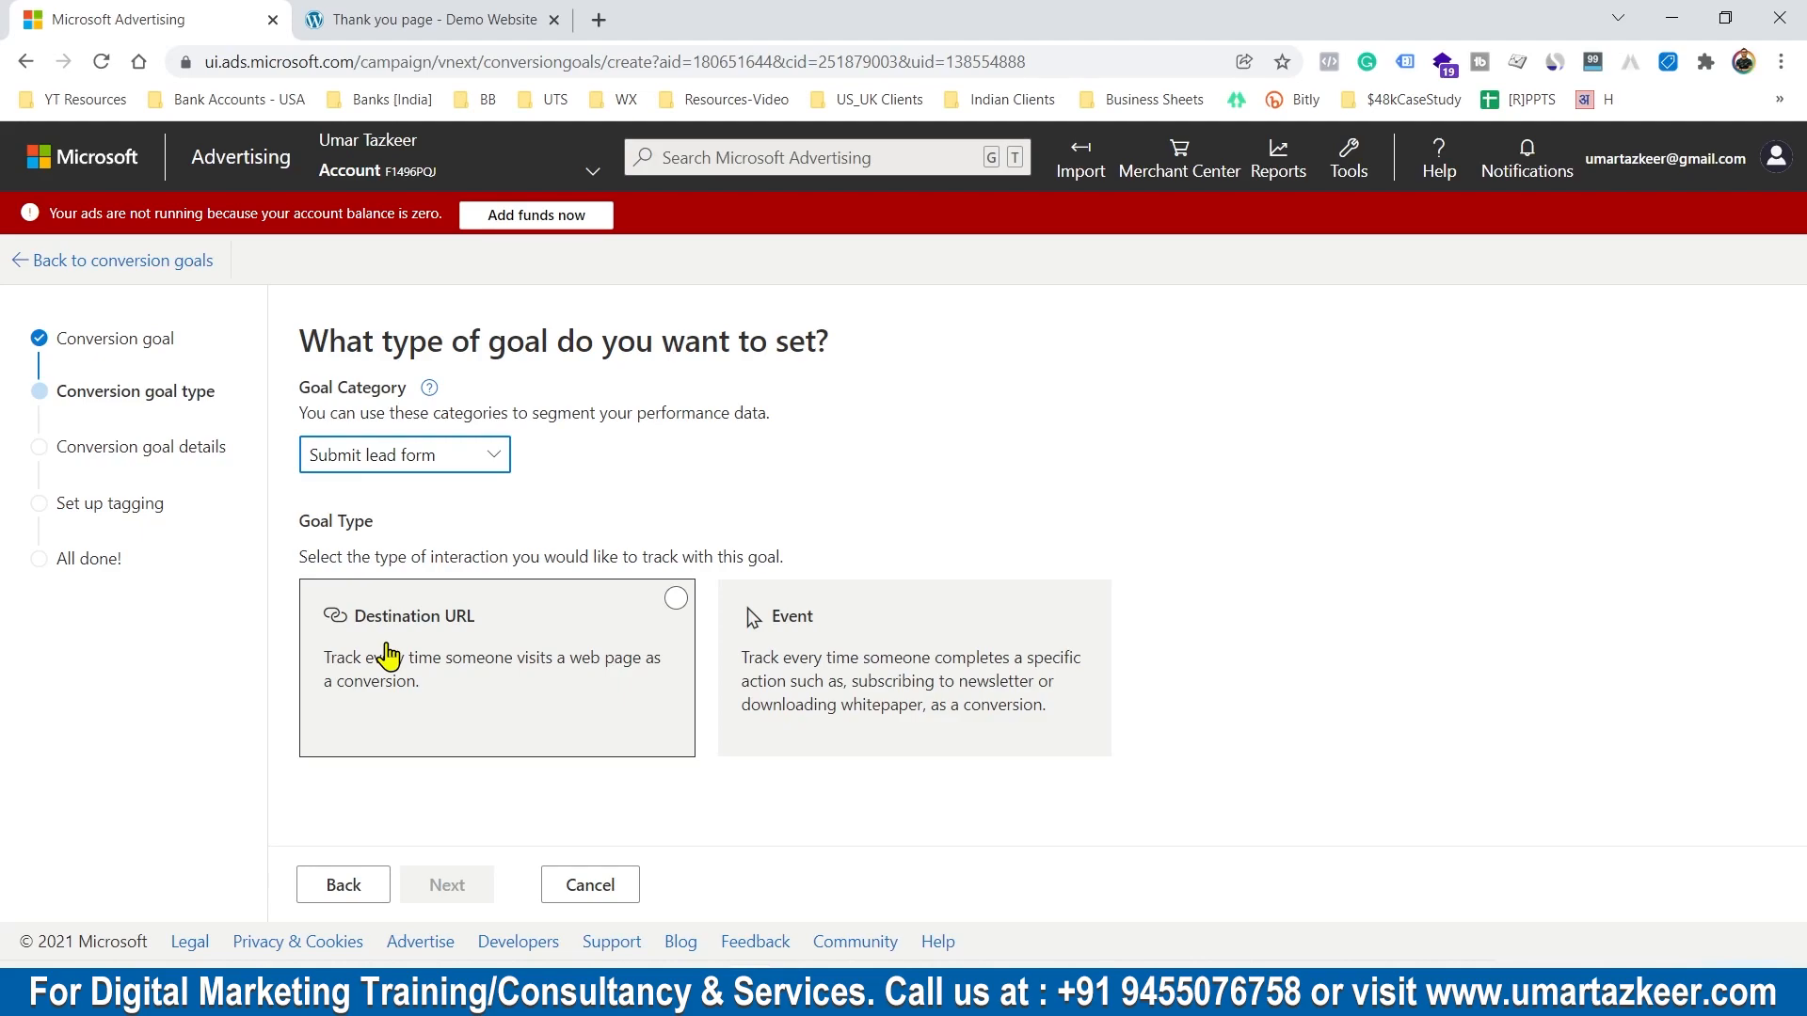
left_click(389, 656)
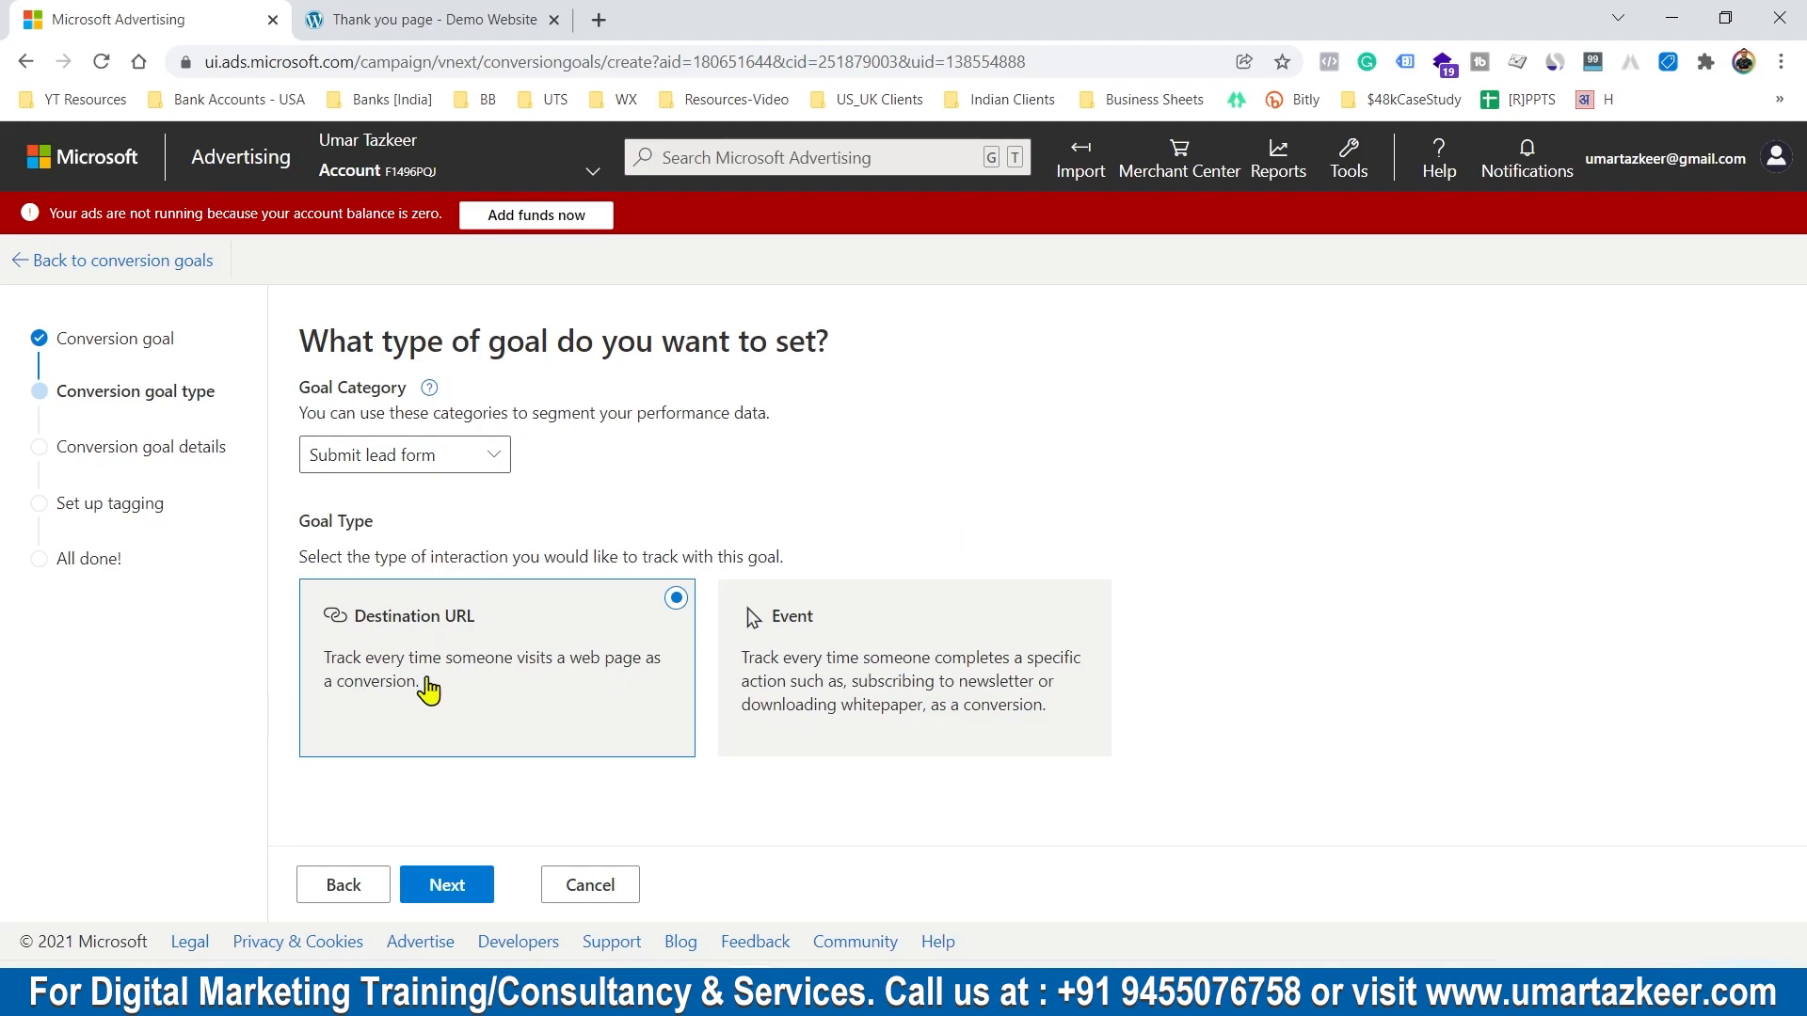
left_click(433, 19)
left_click(544, 56)
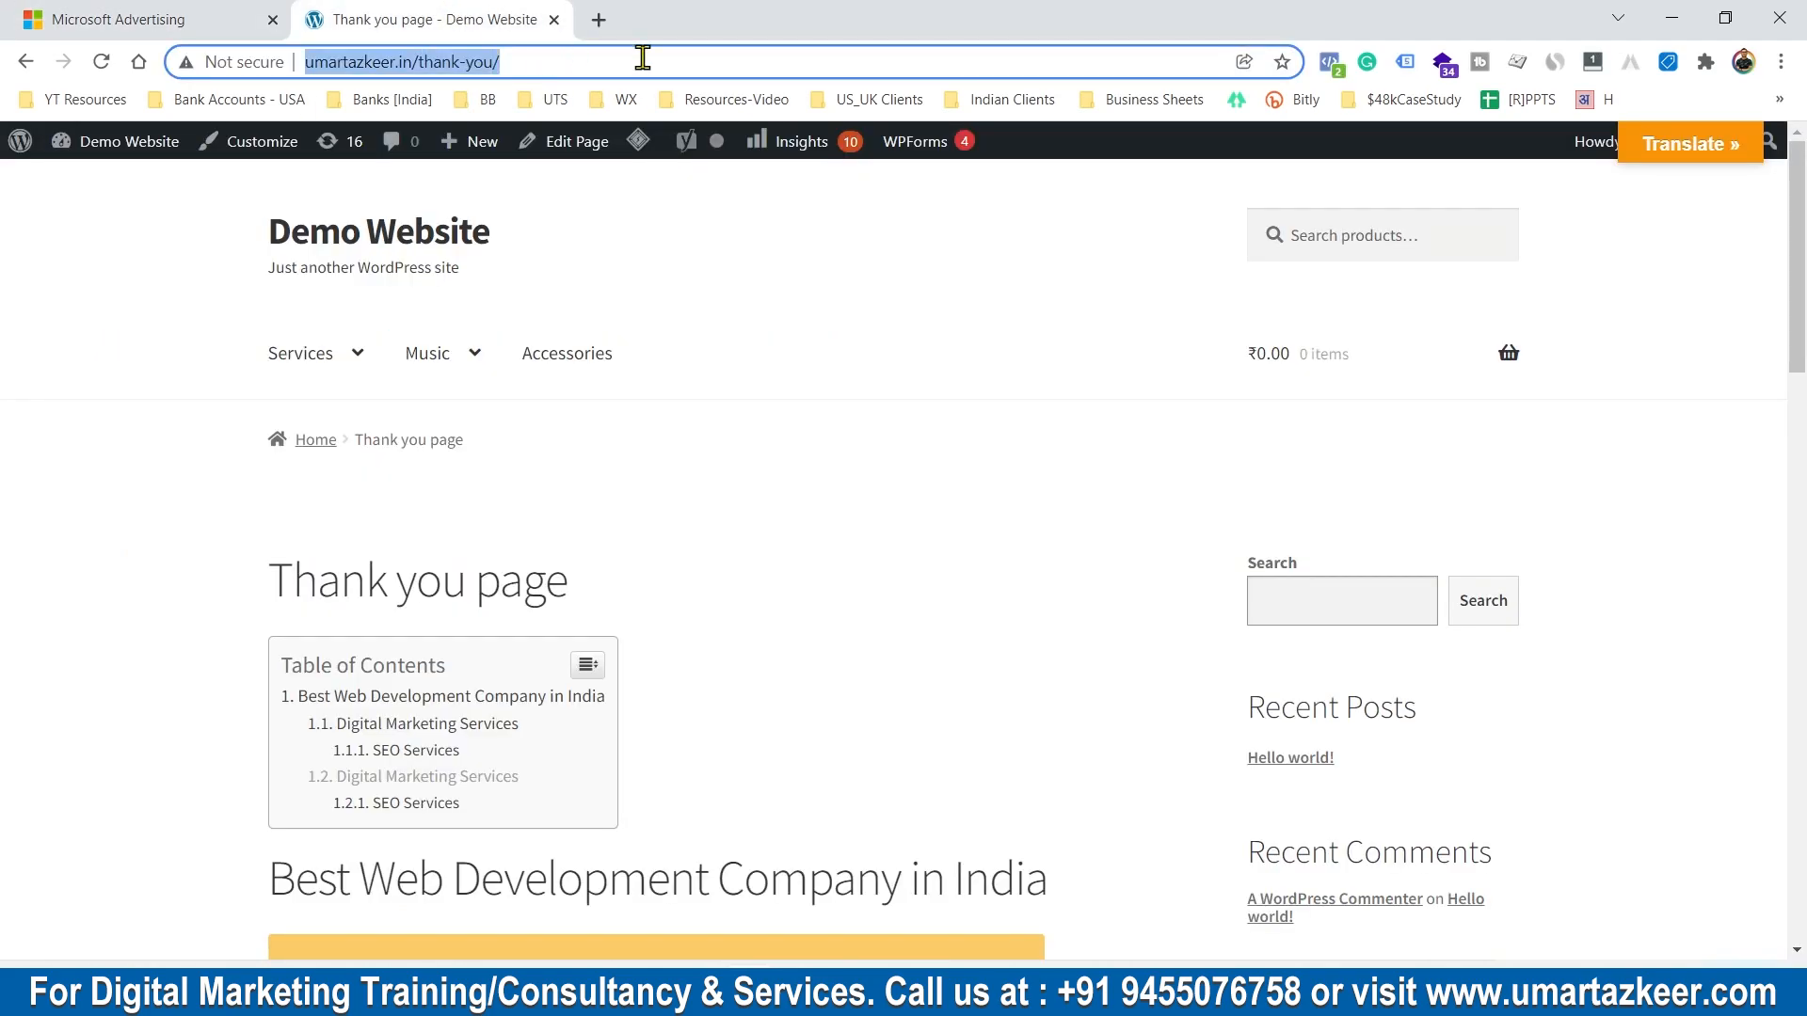
left_click(198, 19)
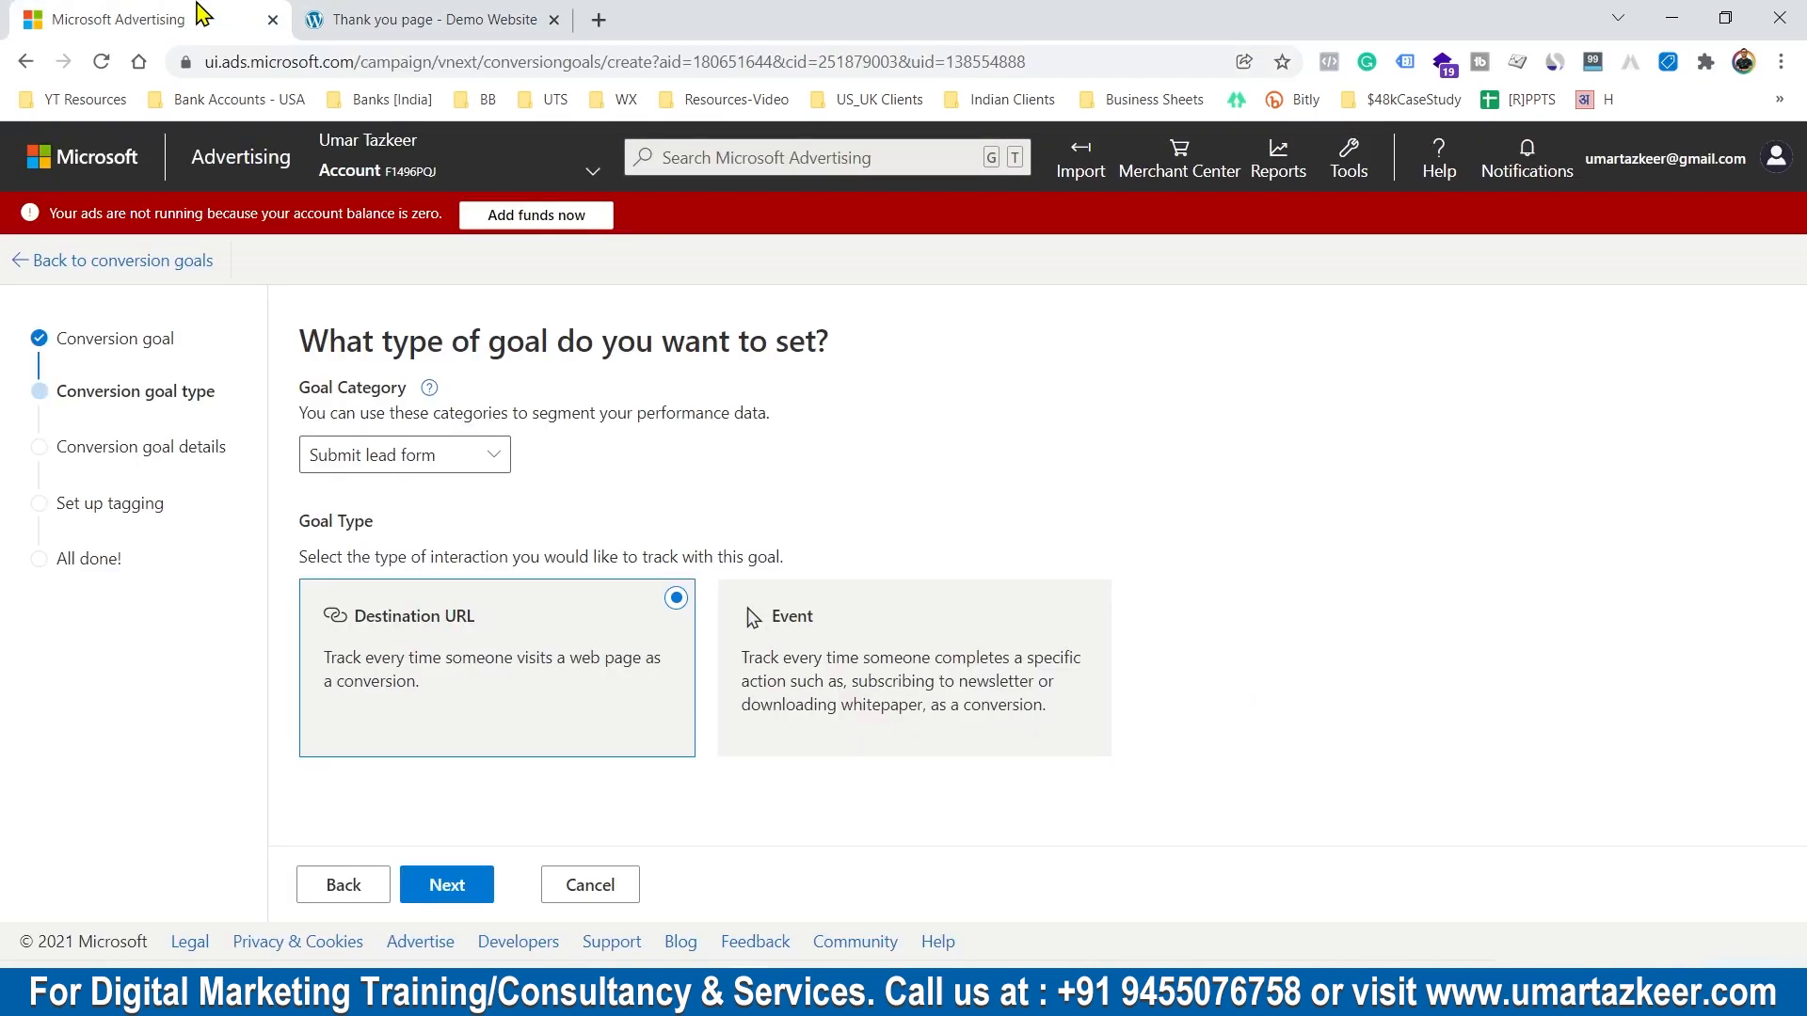
left_click(447, 884)
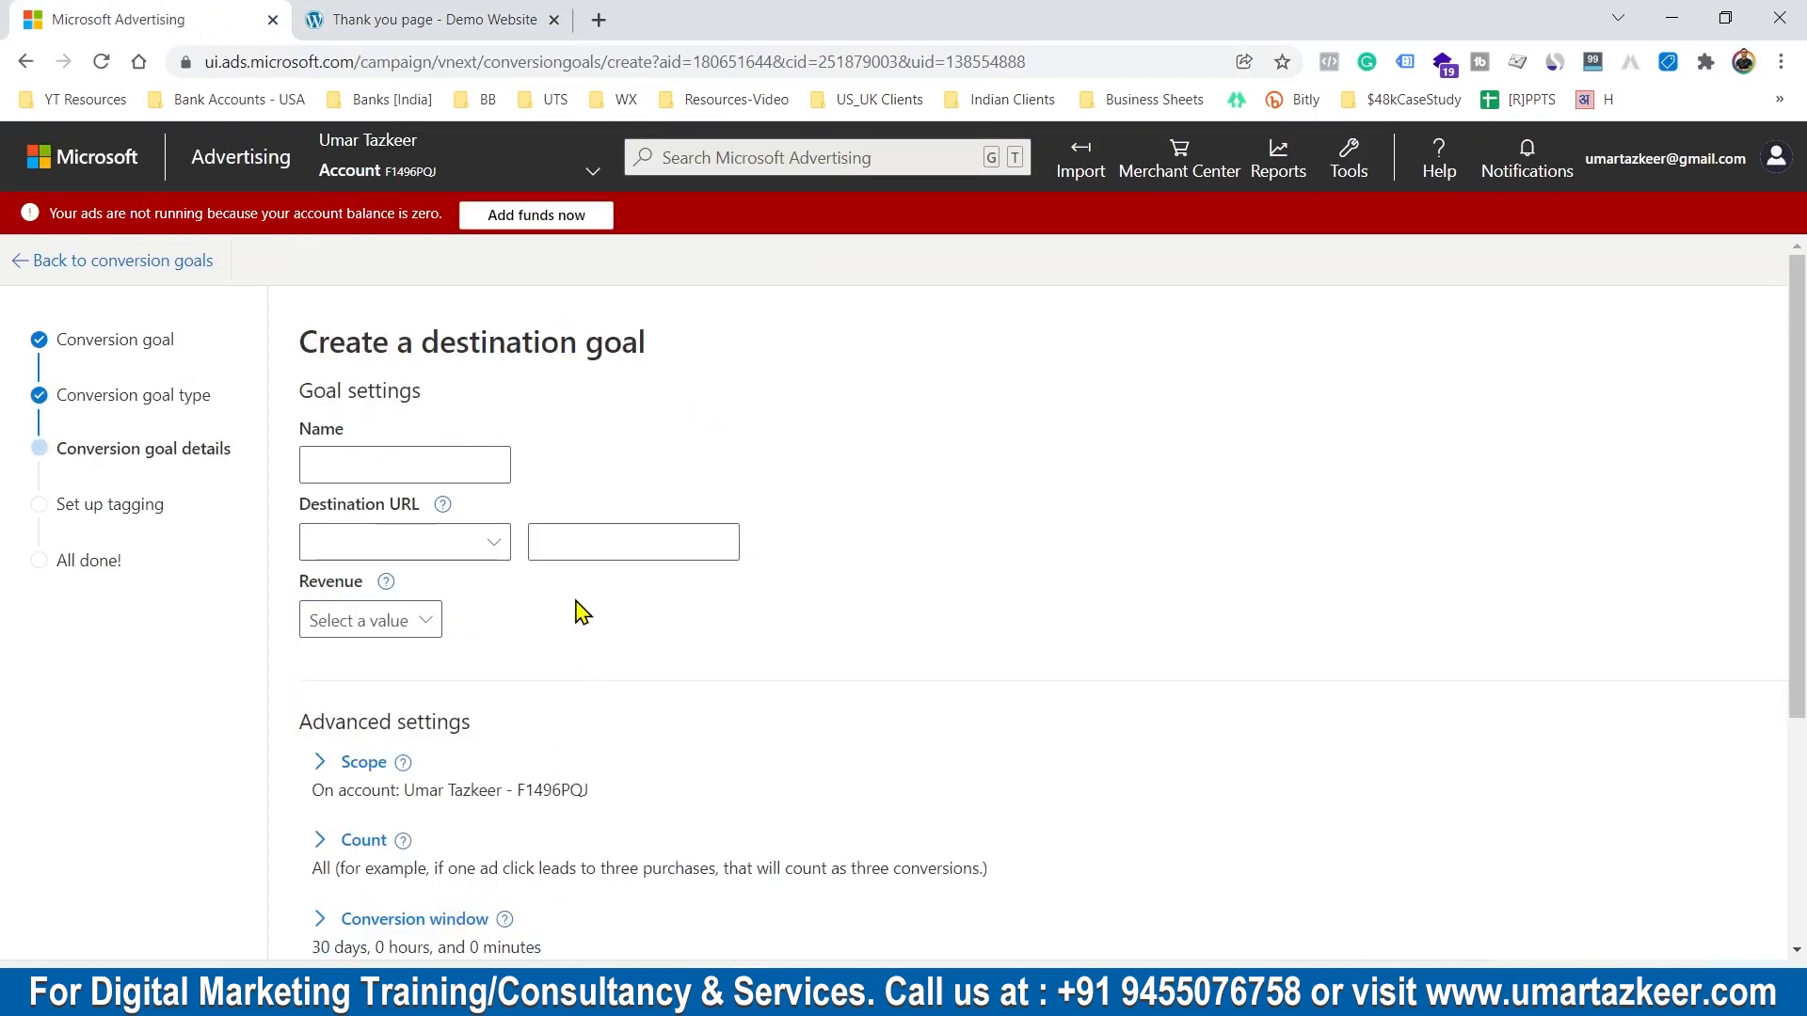
Step: Name the destination goal "Thank You Page Visit"
left_click(445, 464)
type("Tjank")
key("BackSpace")
key("BackSpace")
key("BackSpace")
key("BackSpace")
type("jan")
key("BackSpace")
key("BackSpace")
key("BackSpace")
type("hank")
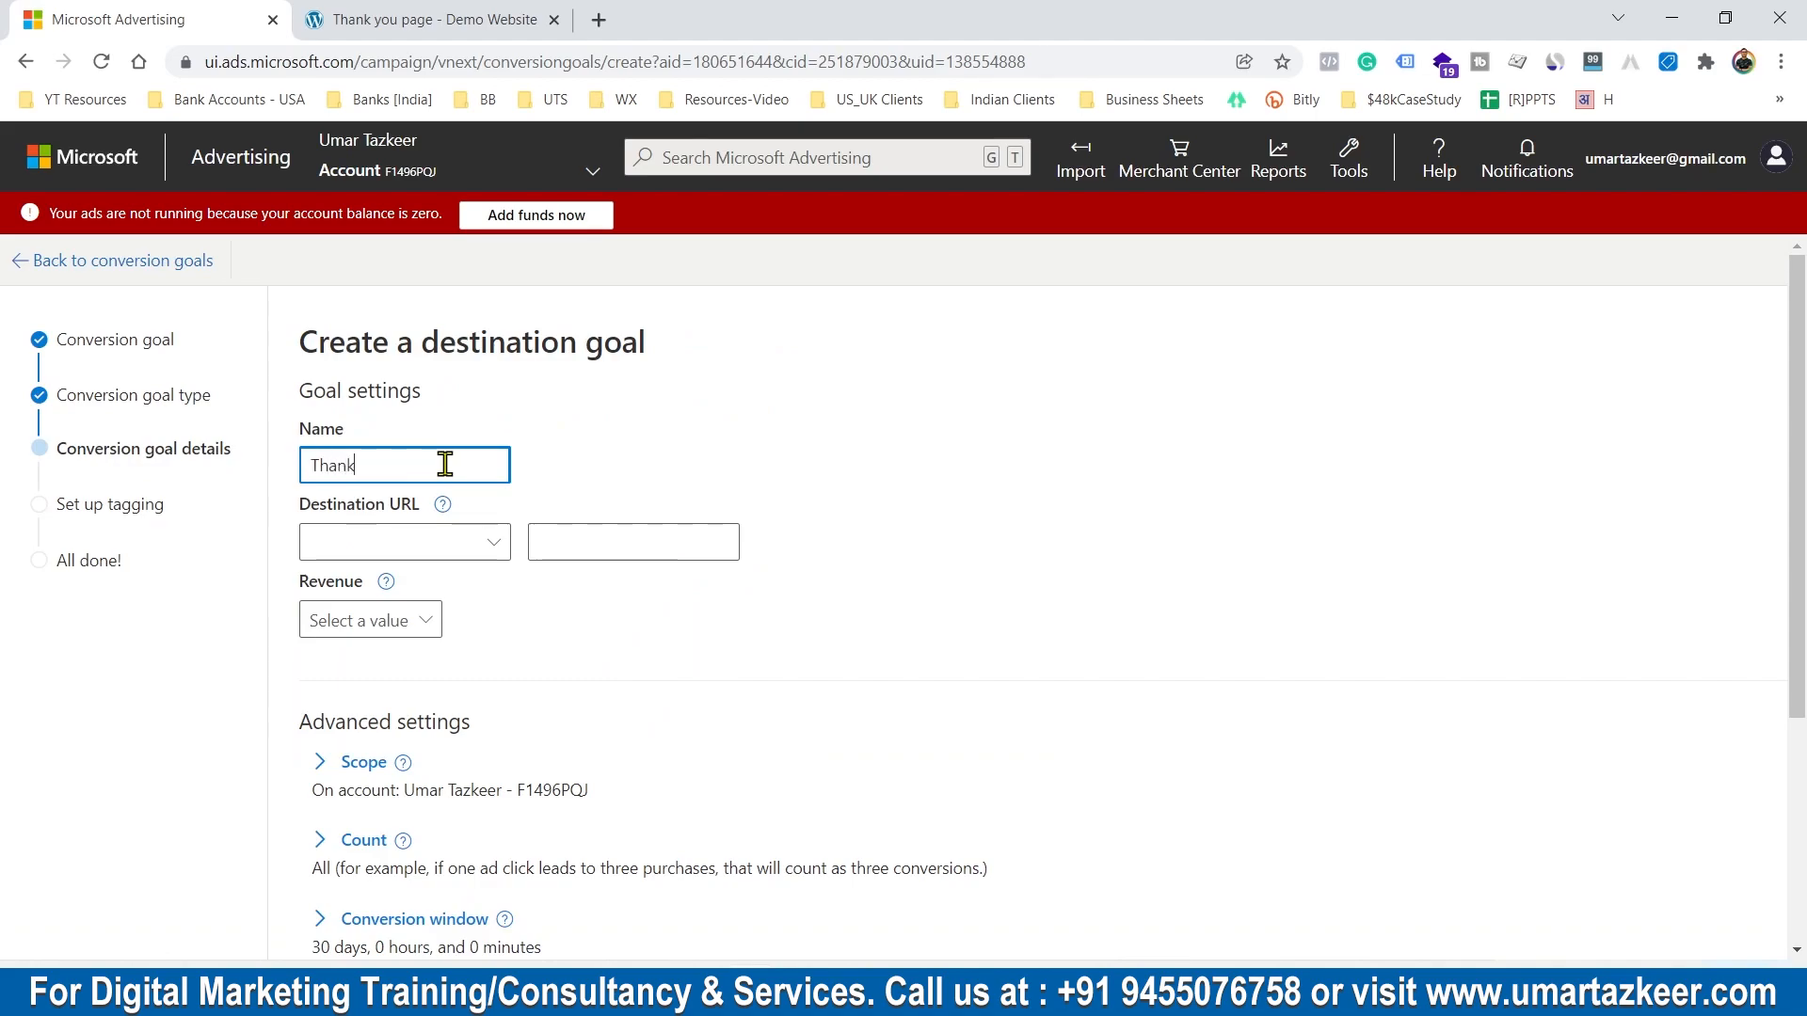
type(" You Page Visit")
left_click(720, 438)
Step: Set the destination URL condition to Contains with "/thank-you/", copied from the demo website's thank-you page address
left_click(379, 552)
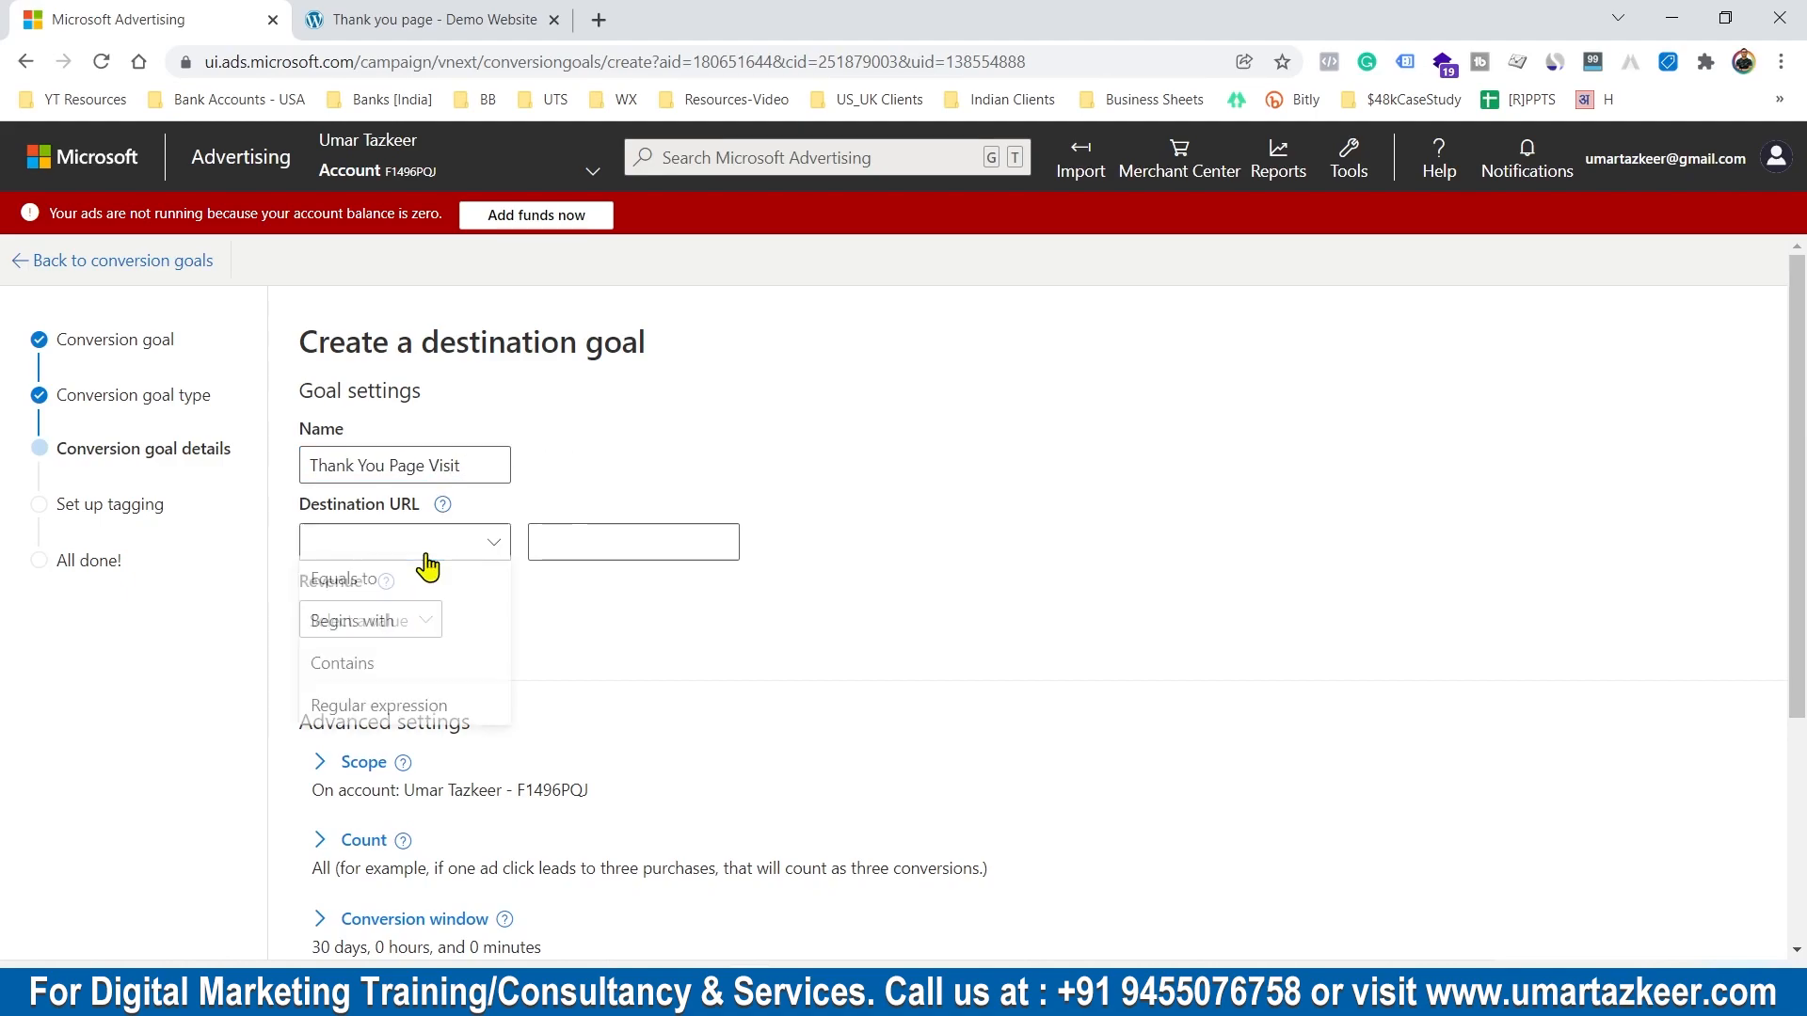
left_click(391, 664)
left_click(432, 19)
left_click(377, 62)
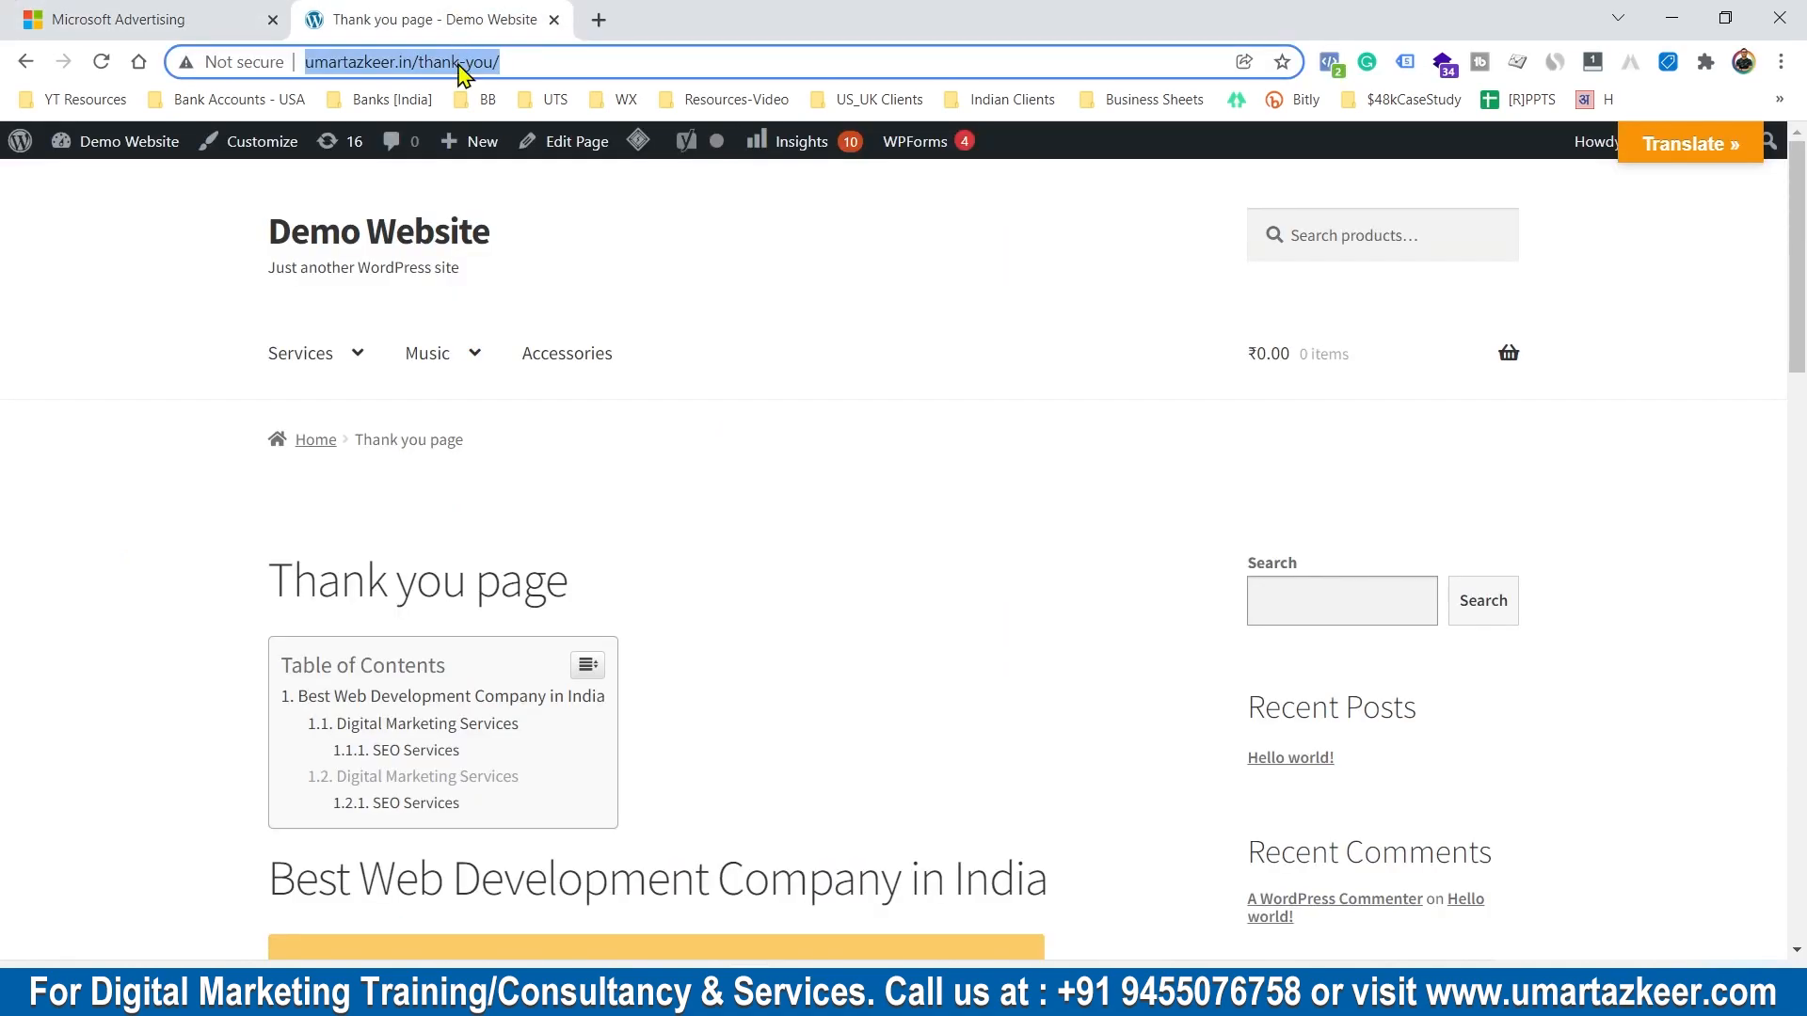
left_click(456, 61)
left_click_drag(412, 62, 657, 62)
key("ctrl+c")
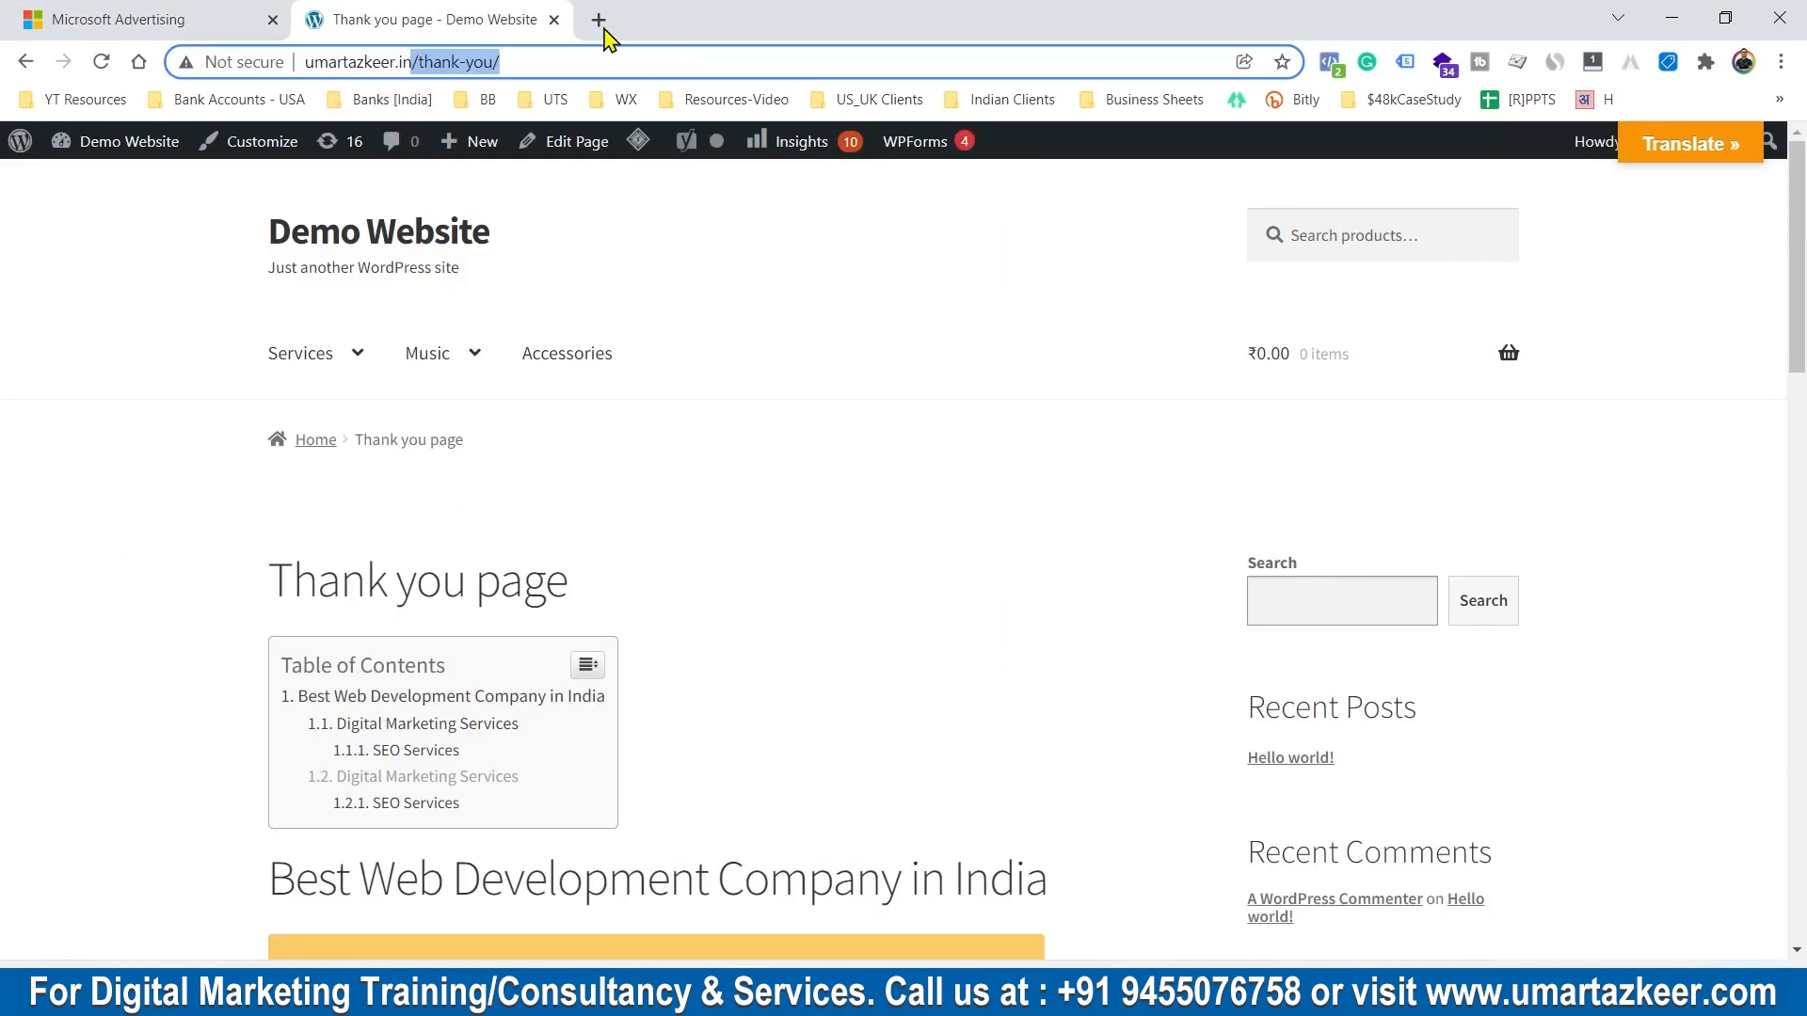
left_click(141, 18)
left_click(705, 537)
key("ctrl+v")
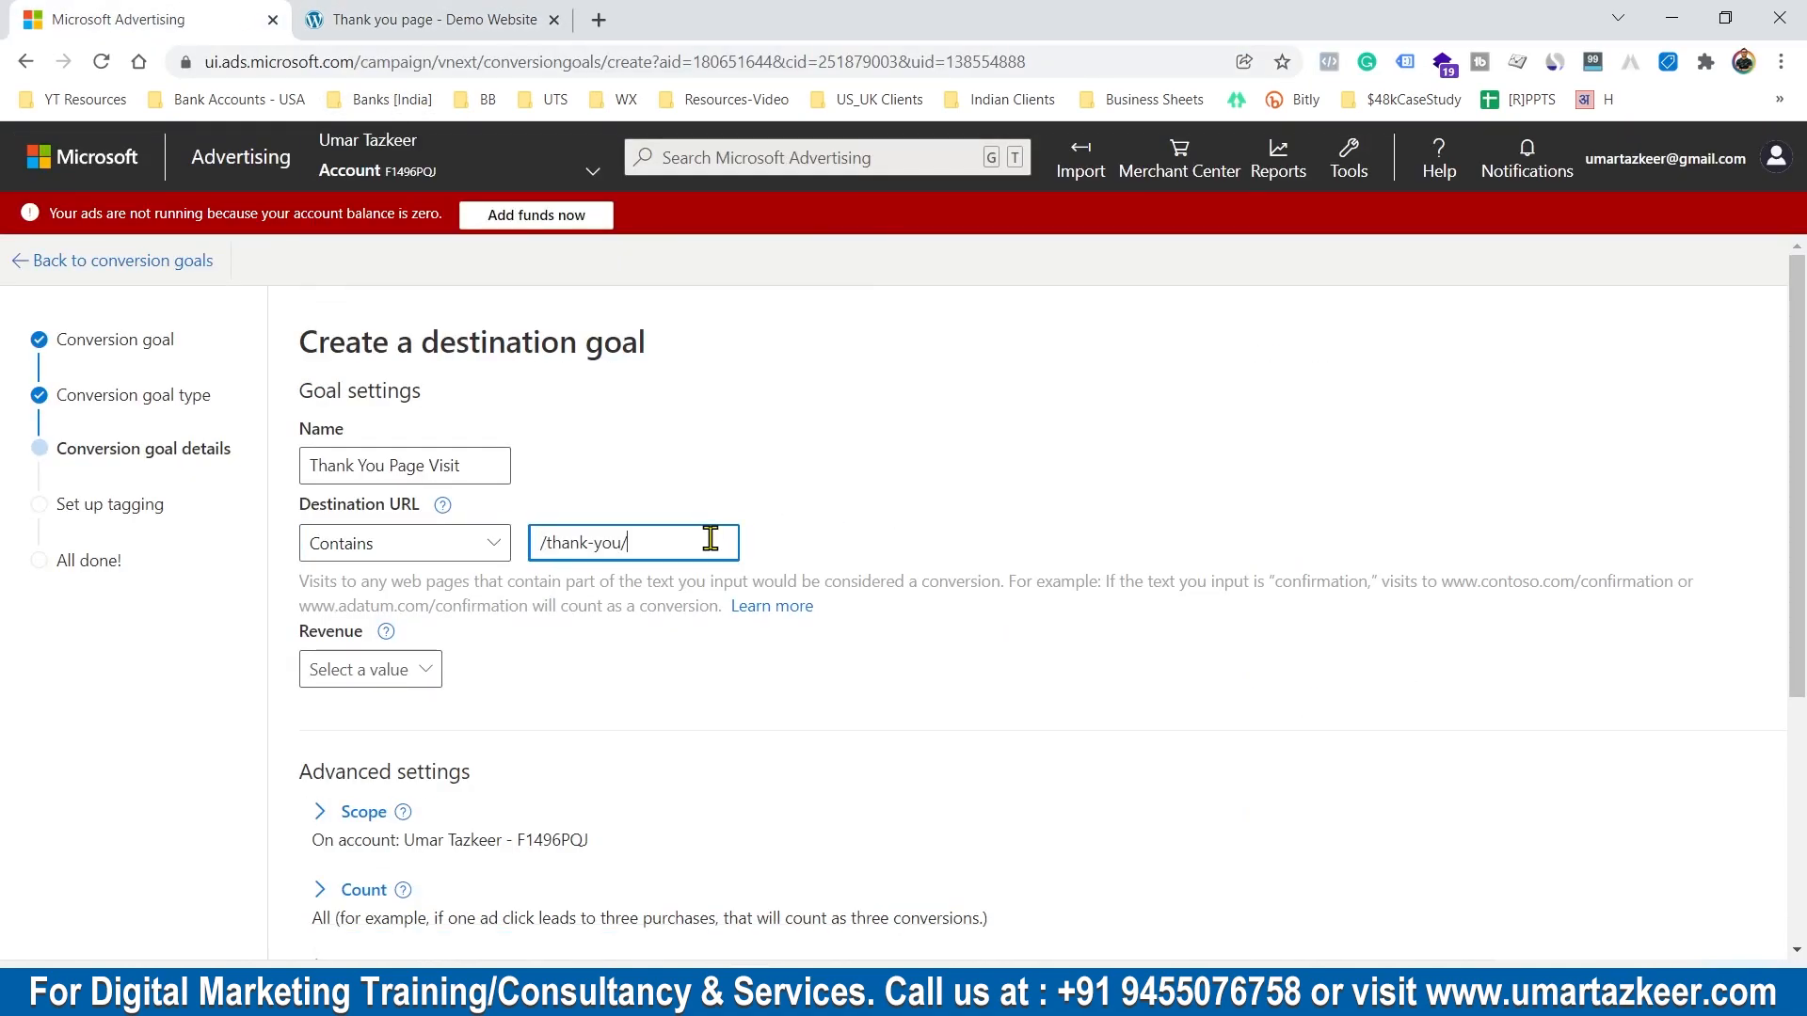
Step: Try the Equals to condition for the destination URL with the full address copied from the thank-you page
left_click(404, 557)
left_click(405, 583)
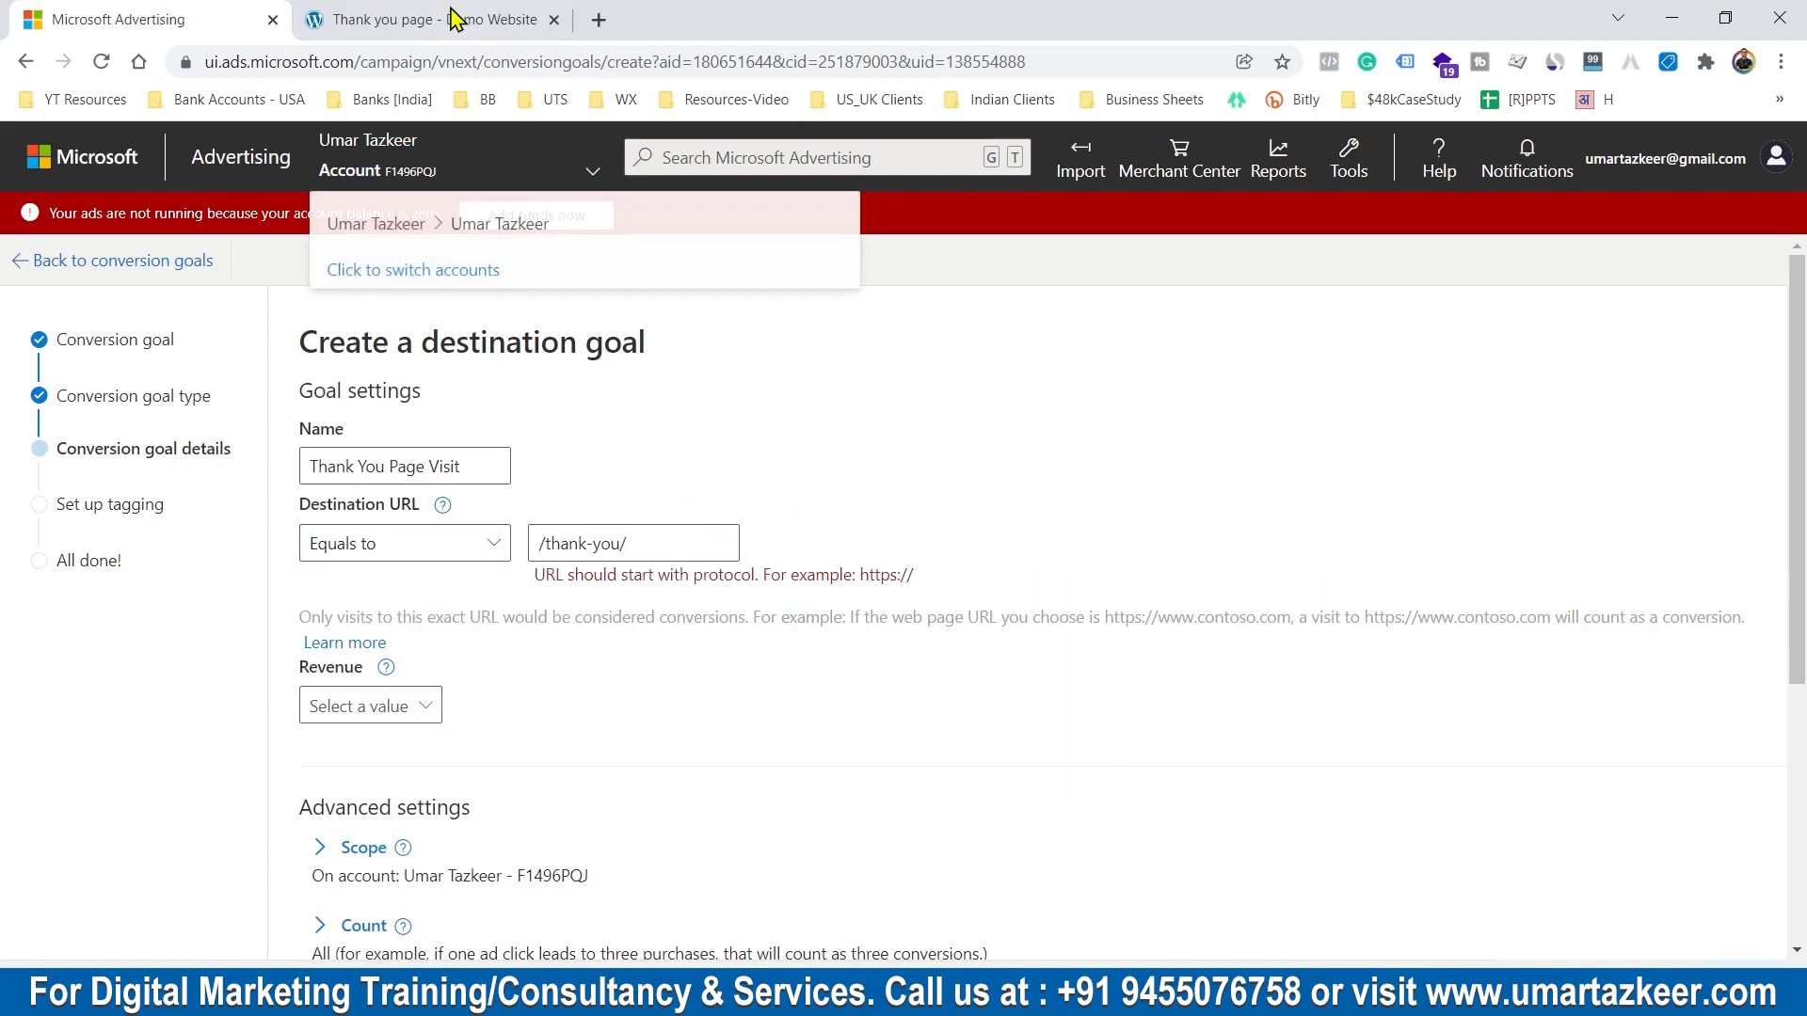
left_click(414, 19)
left_click(463, 62)
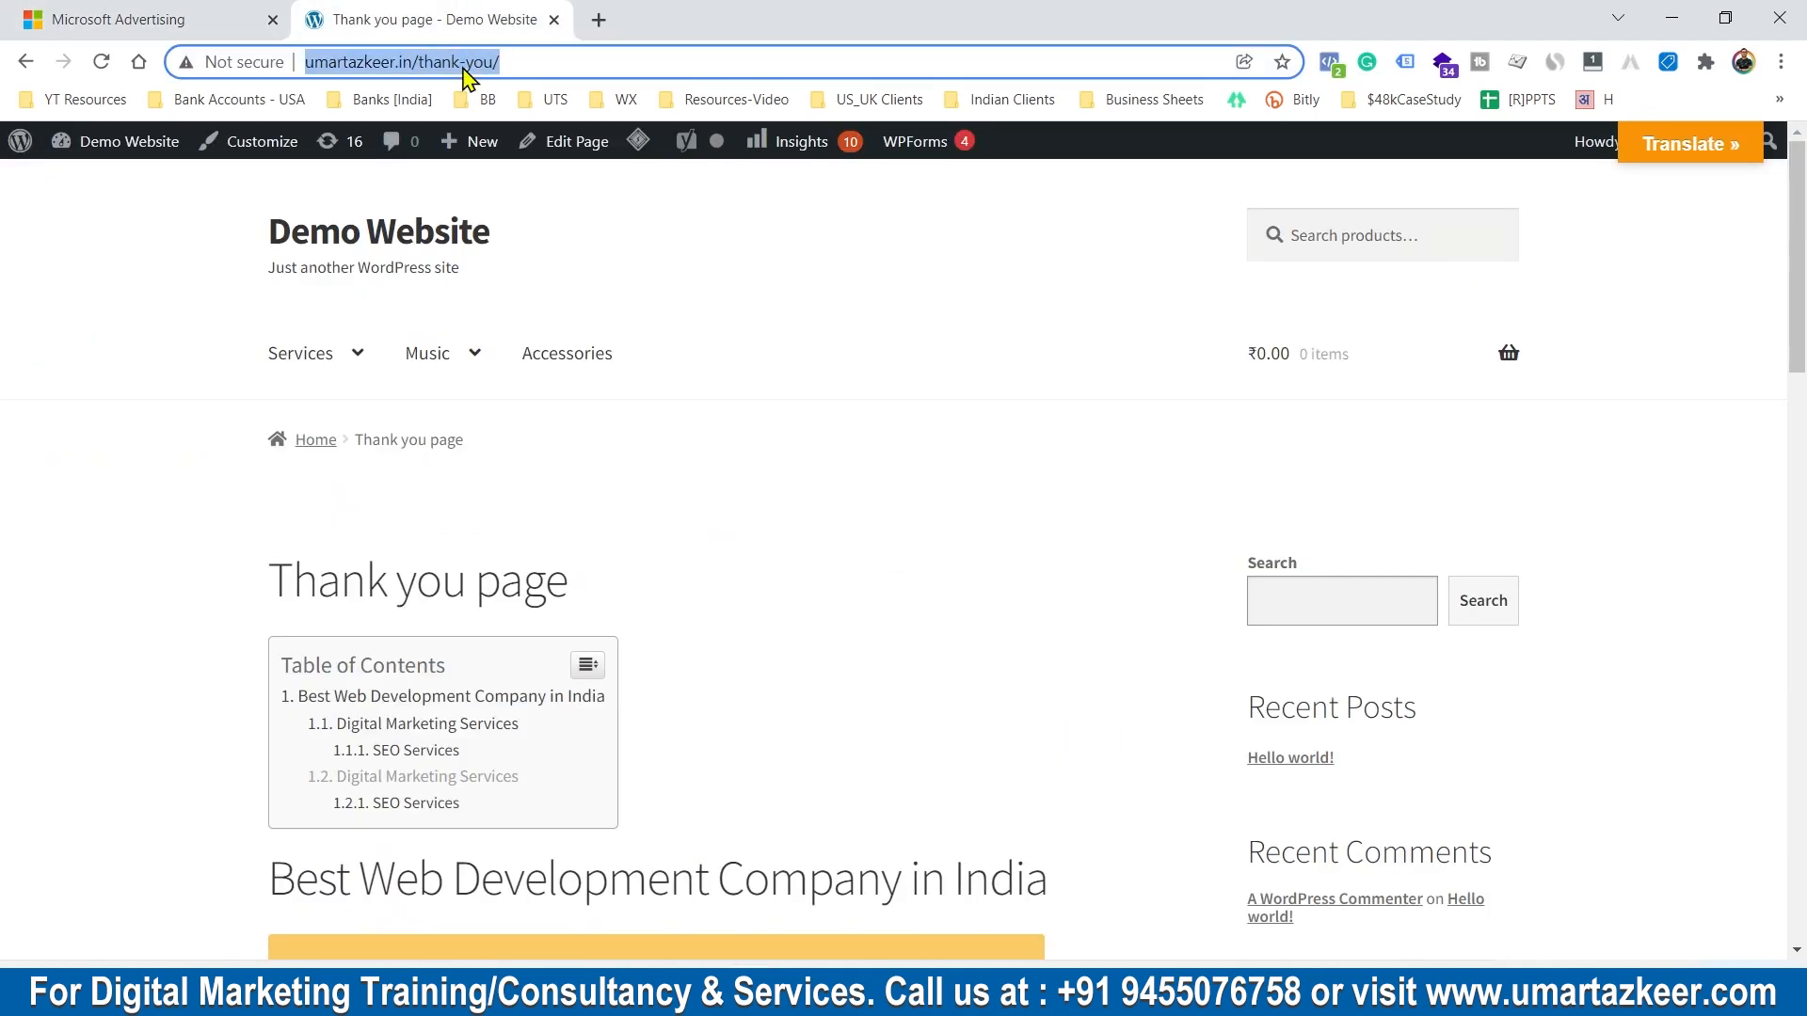
key("ctrl+c")
left_click(133, 16)
left_click(648, 535)
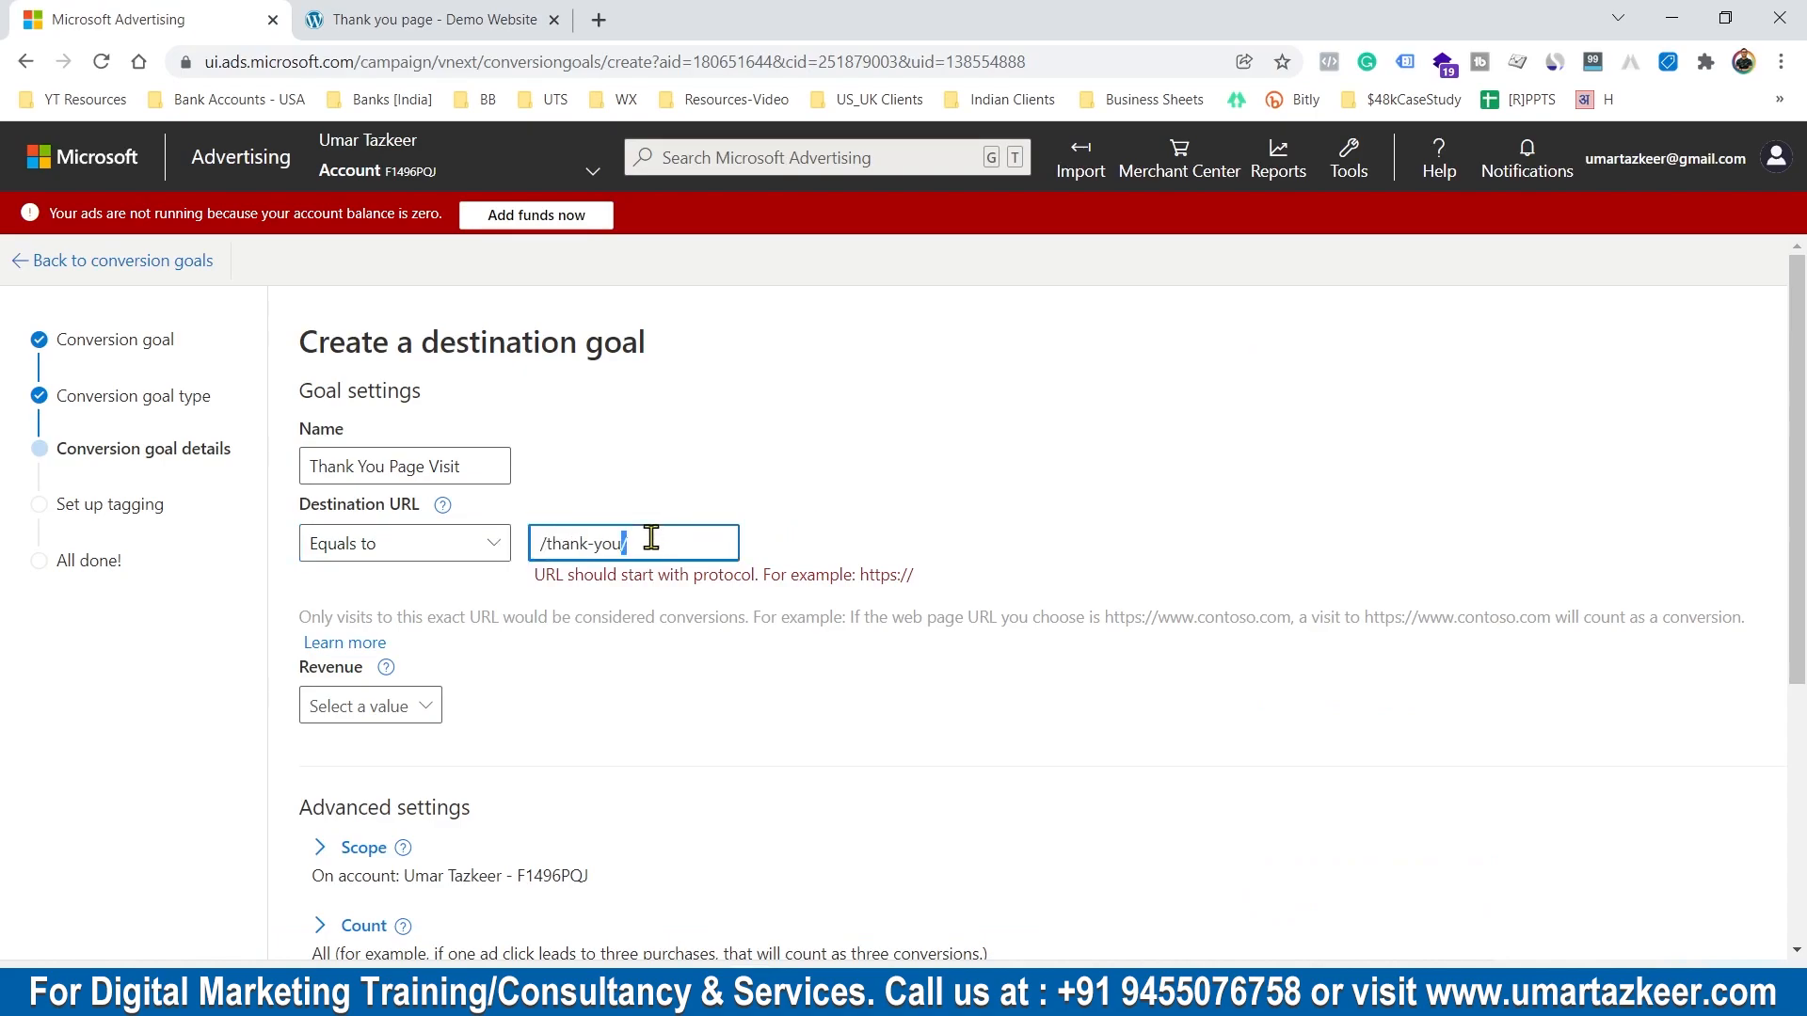
key("ctrl+a")
key("ctrl+v")
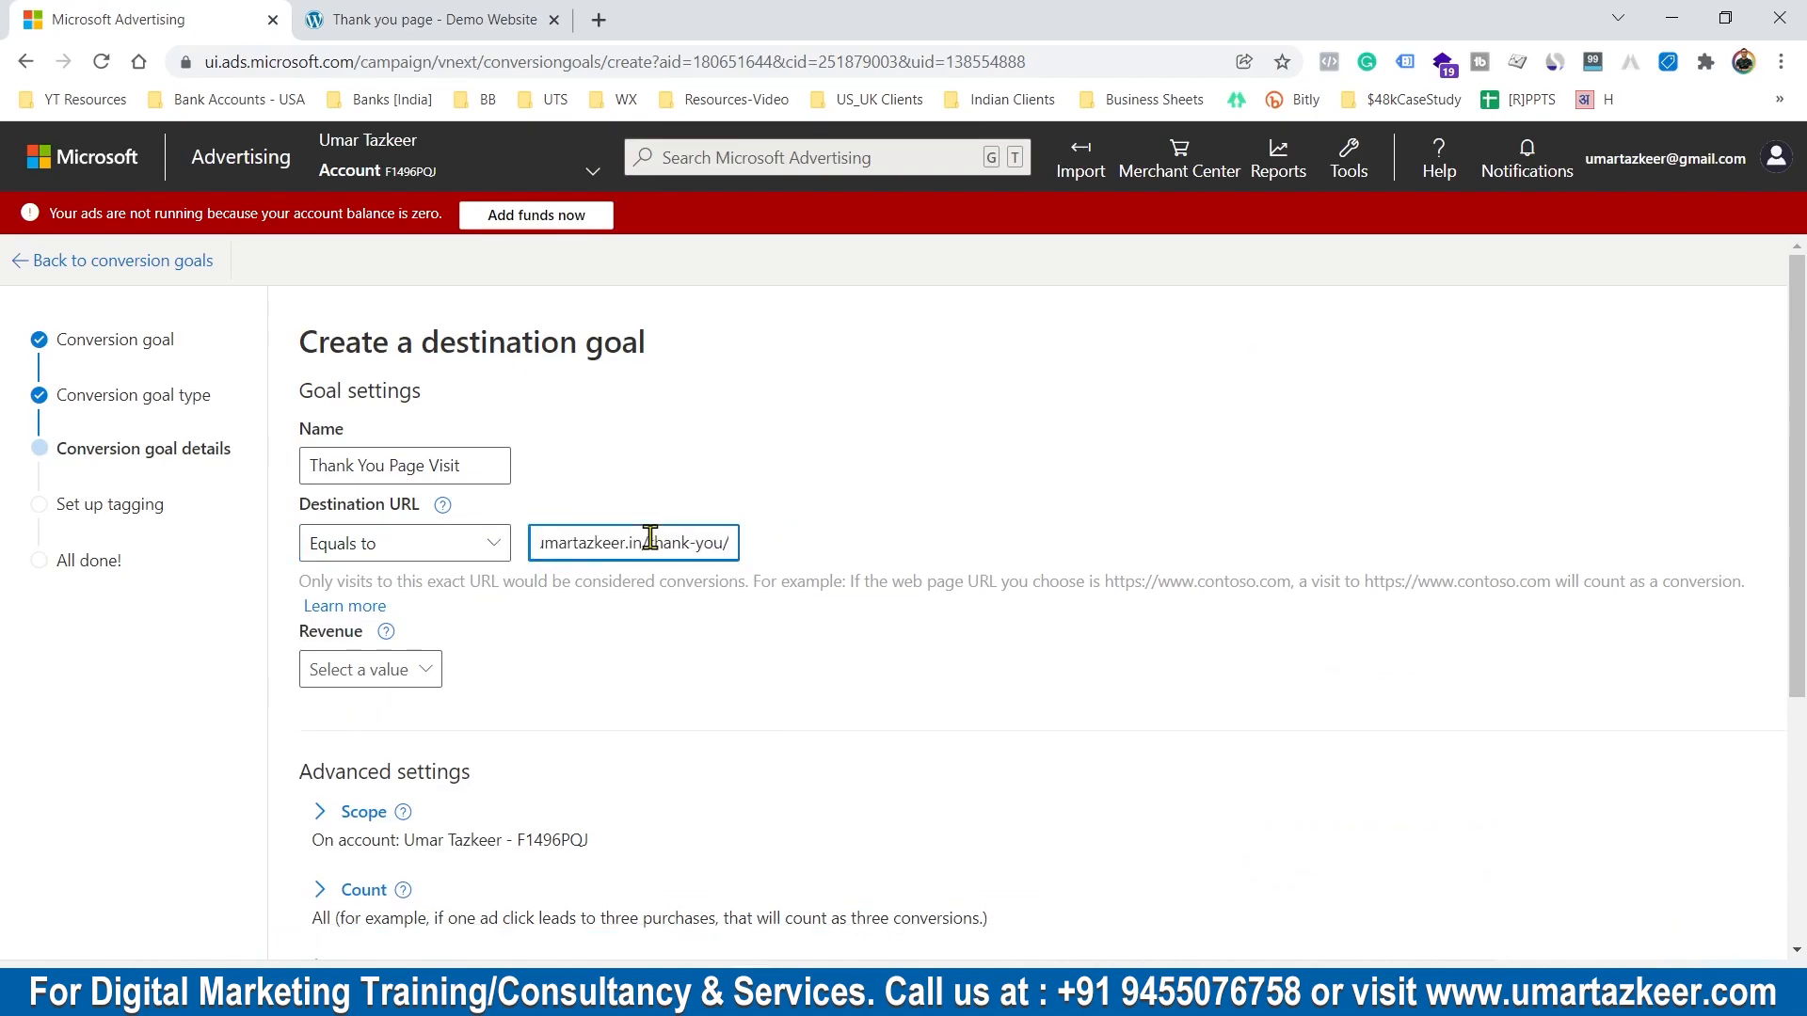
Step: Switch the destination URL condition back to Contains and reduce the address to "/thank-you/"
left_click(465, 550)
left_click(397, 655)
left_click(665, 540)
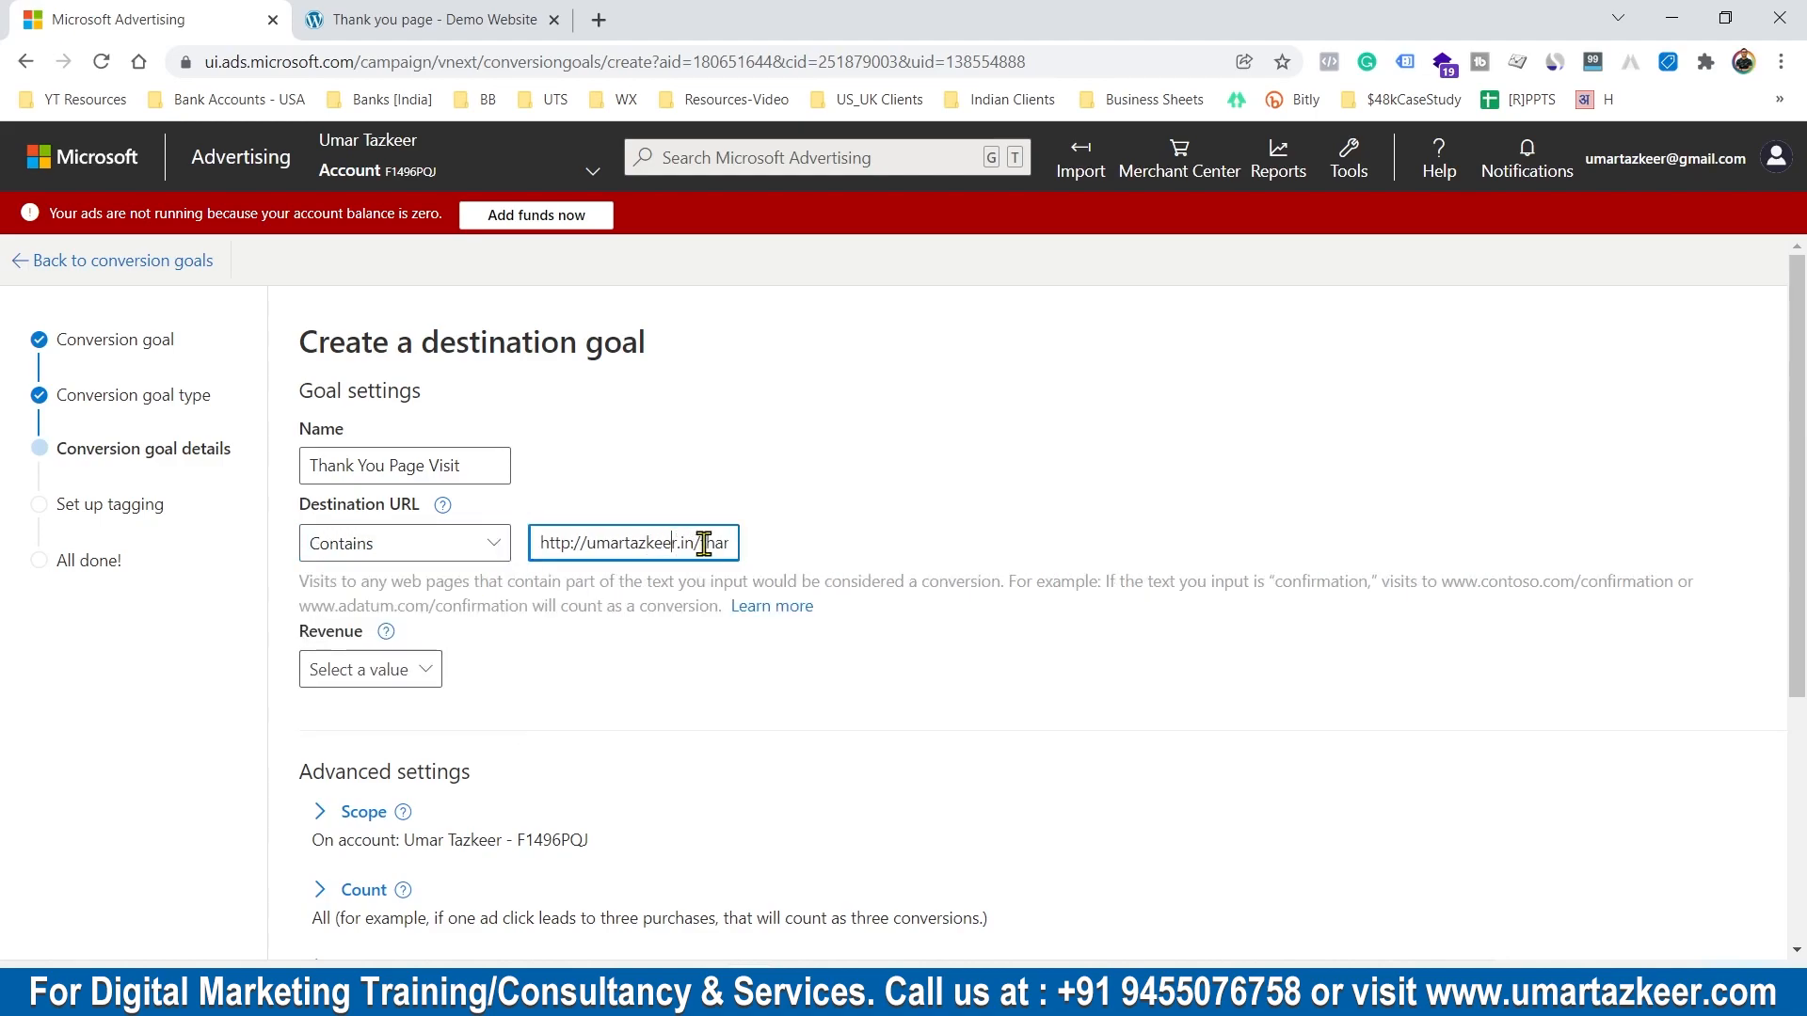
left_click_drag(706, 542, 263, 554)
type("/thank-you/")
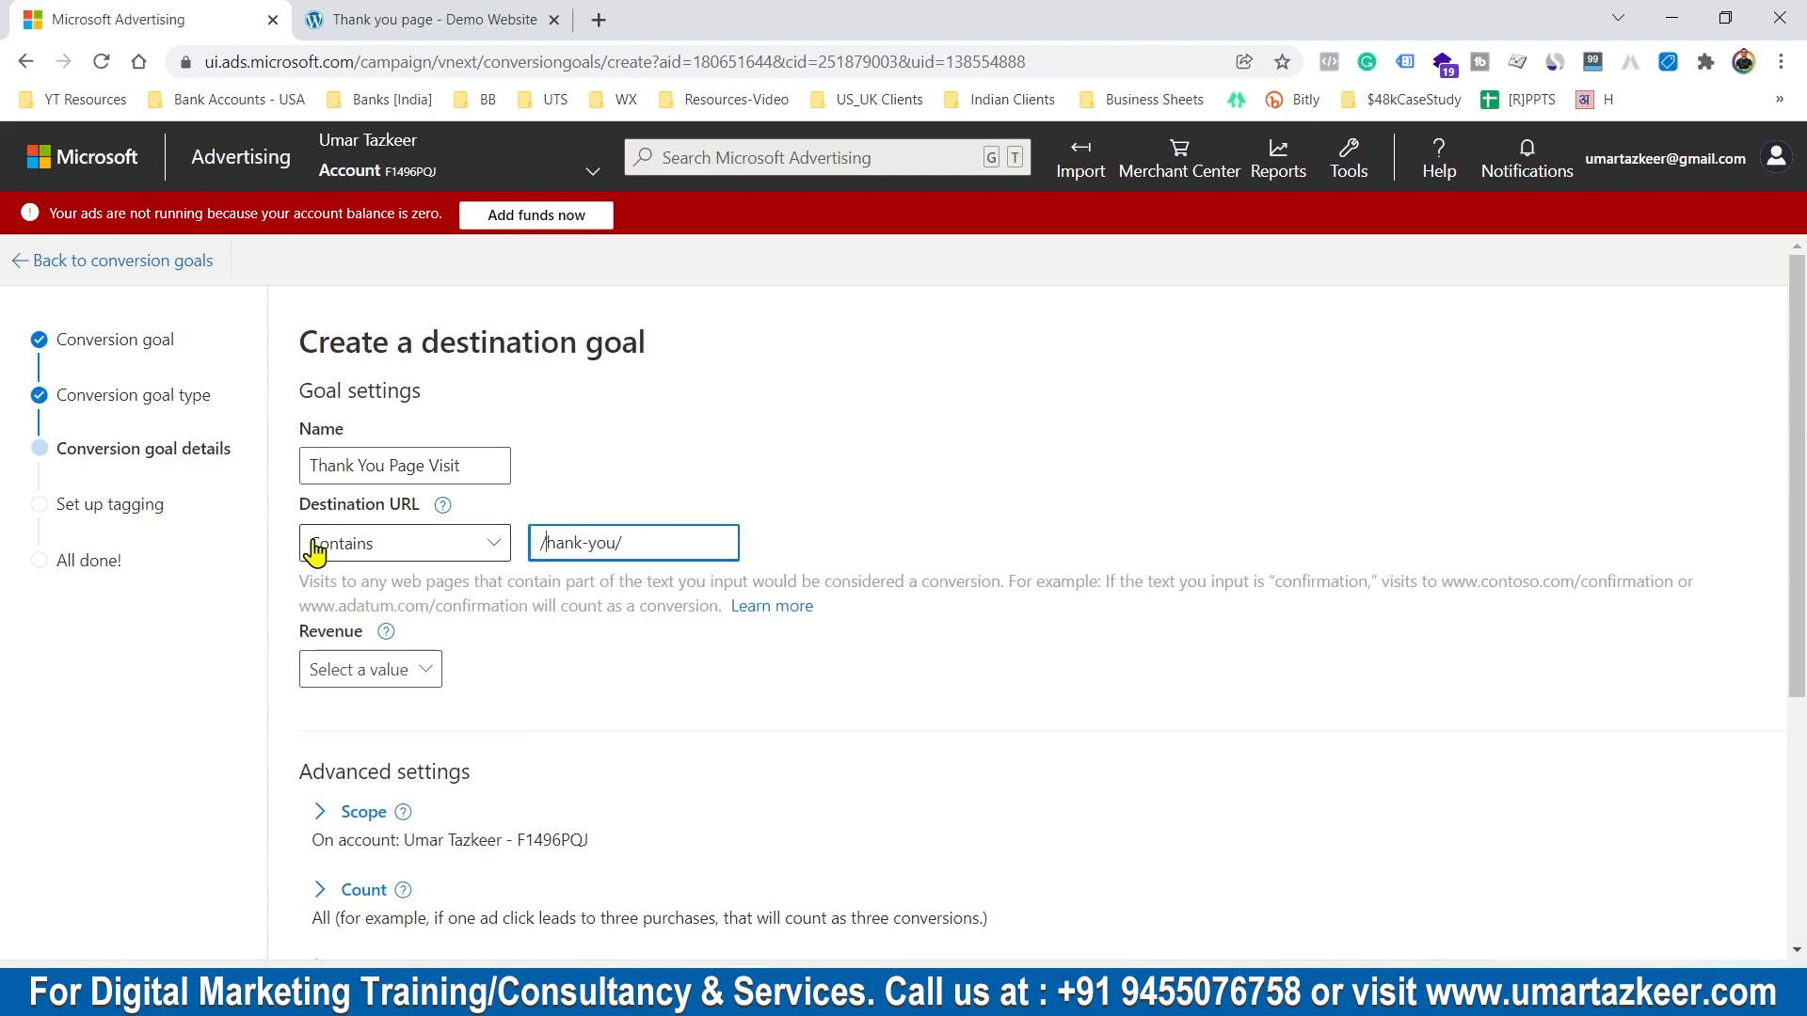
left_click(809, 489)
left_click(629, 538)
key("ctrl+a")
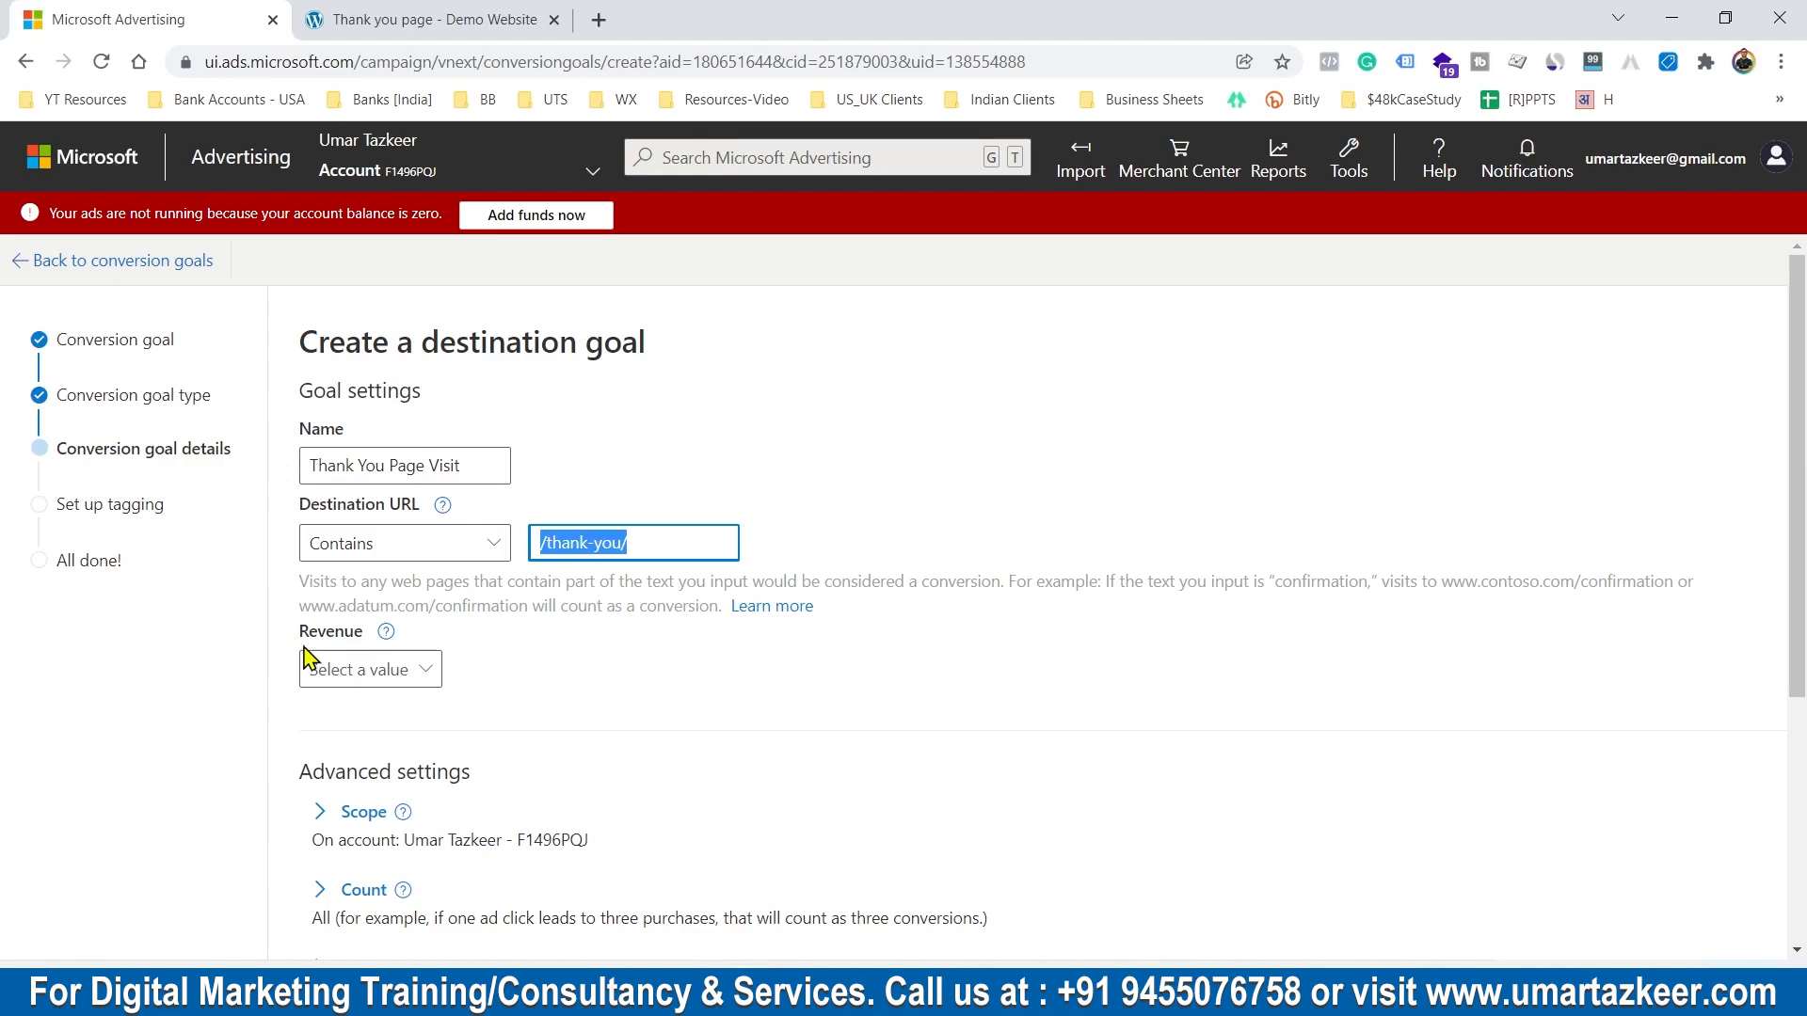
Step: Set the goal's revenue option to "Don't assign a value"
left_click(433, 659)
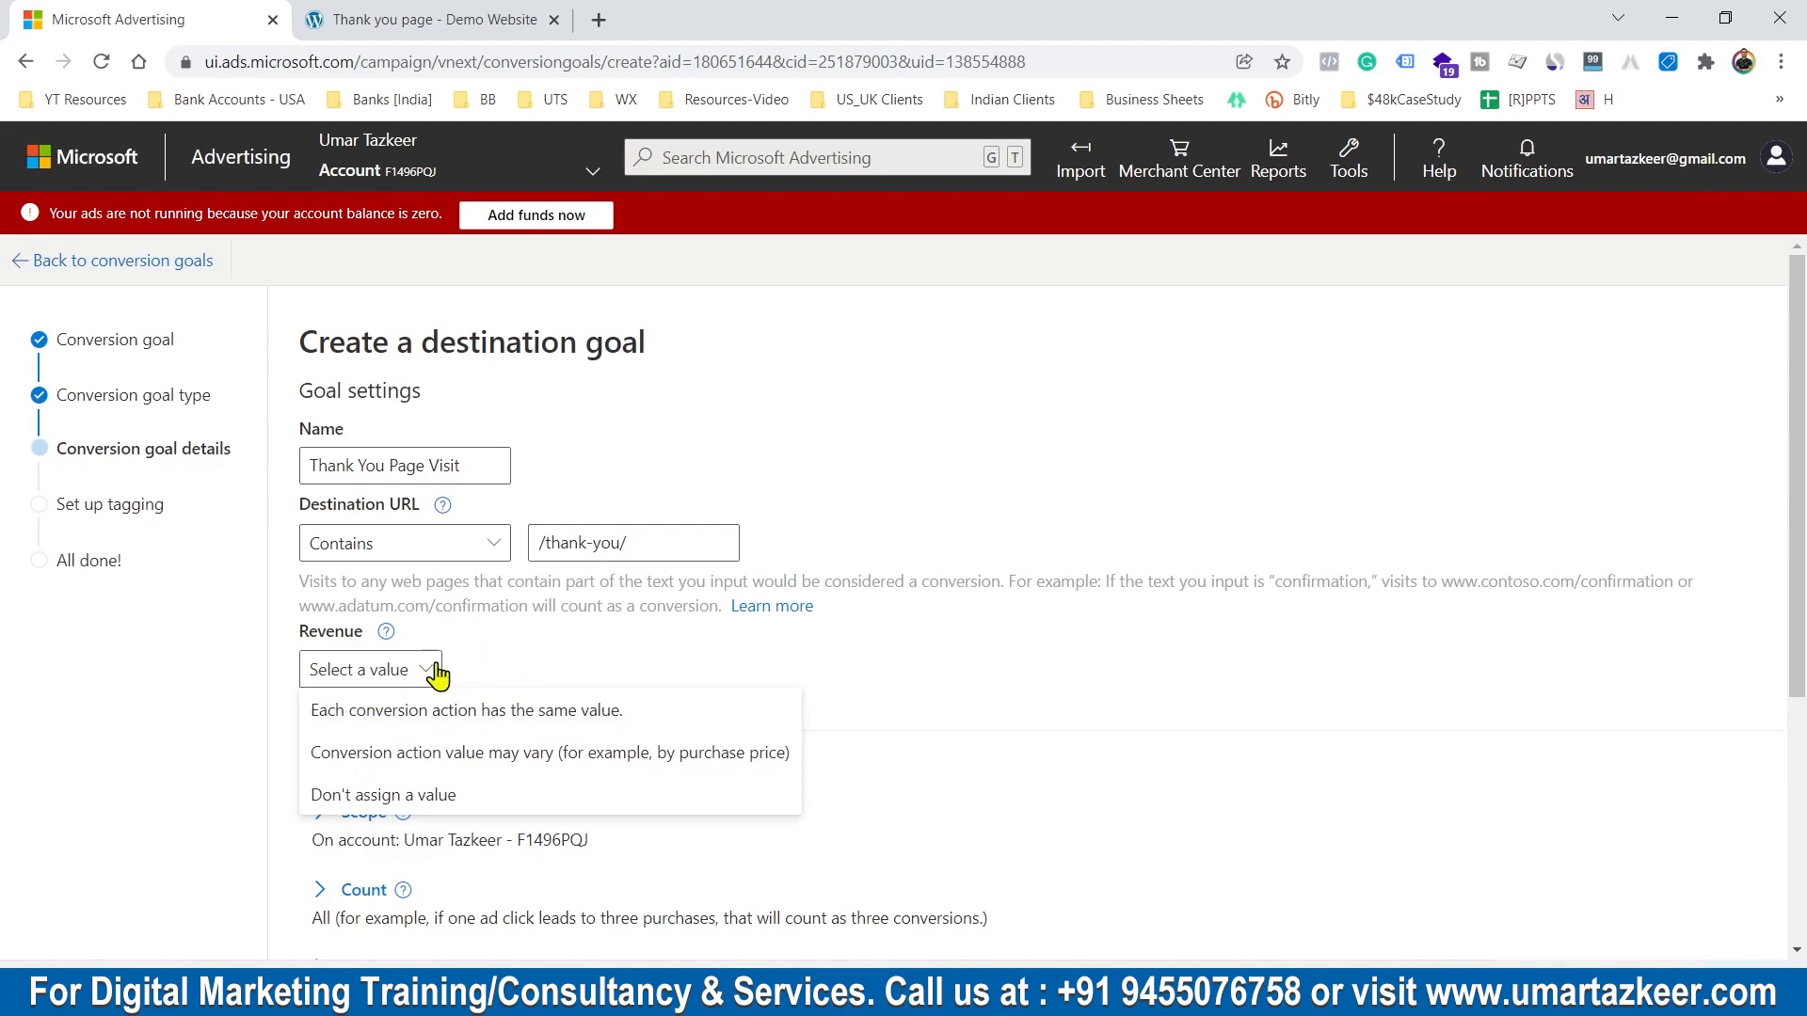
left_click(414, 798)
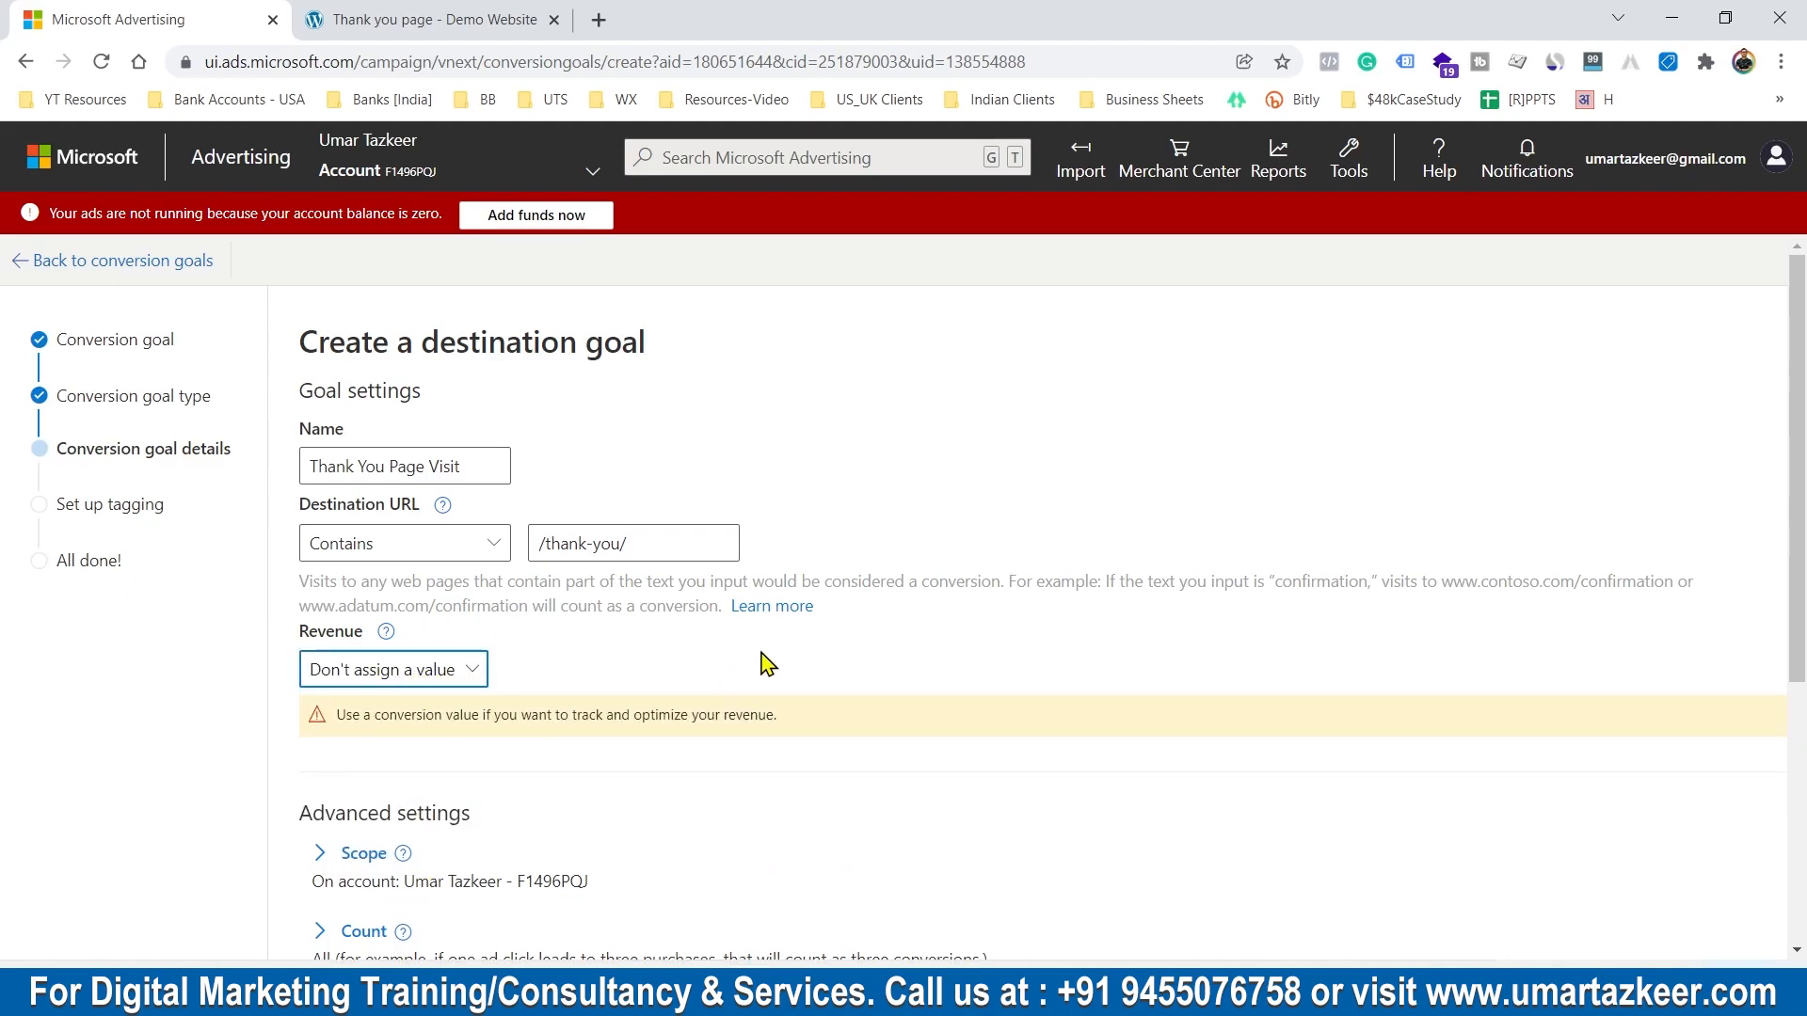
scroll(751, 670, "down", 1)
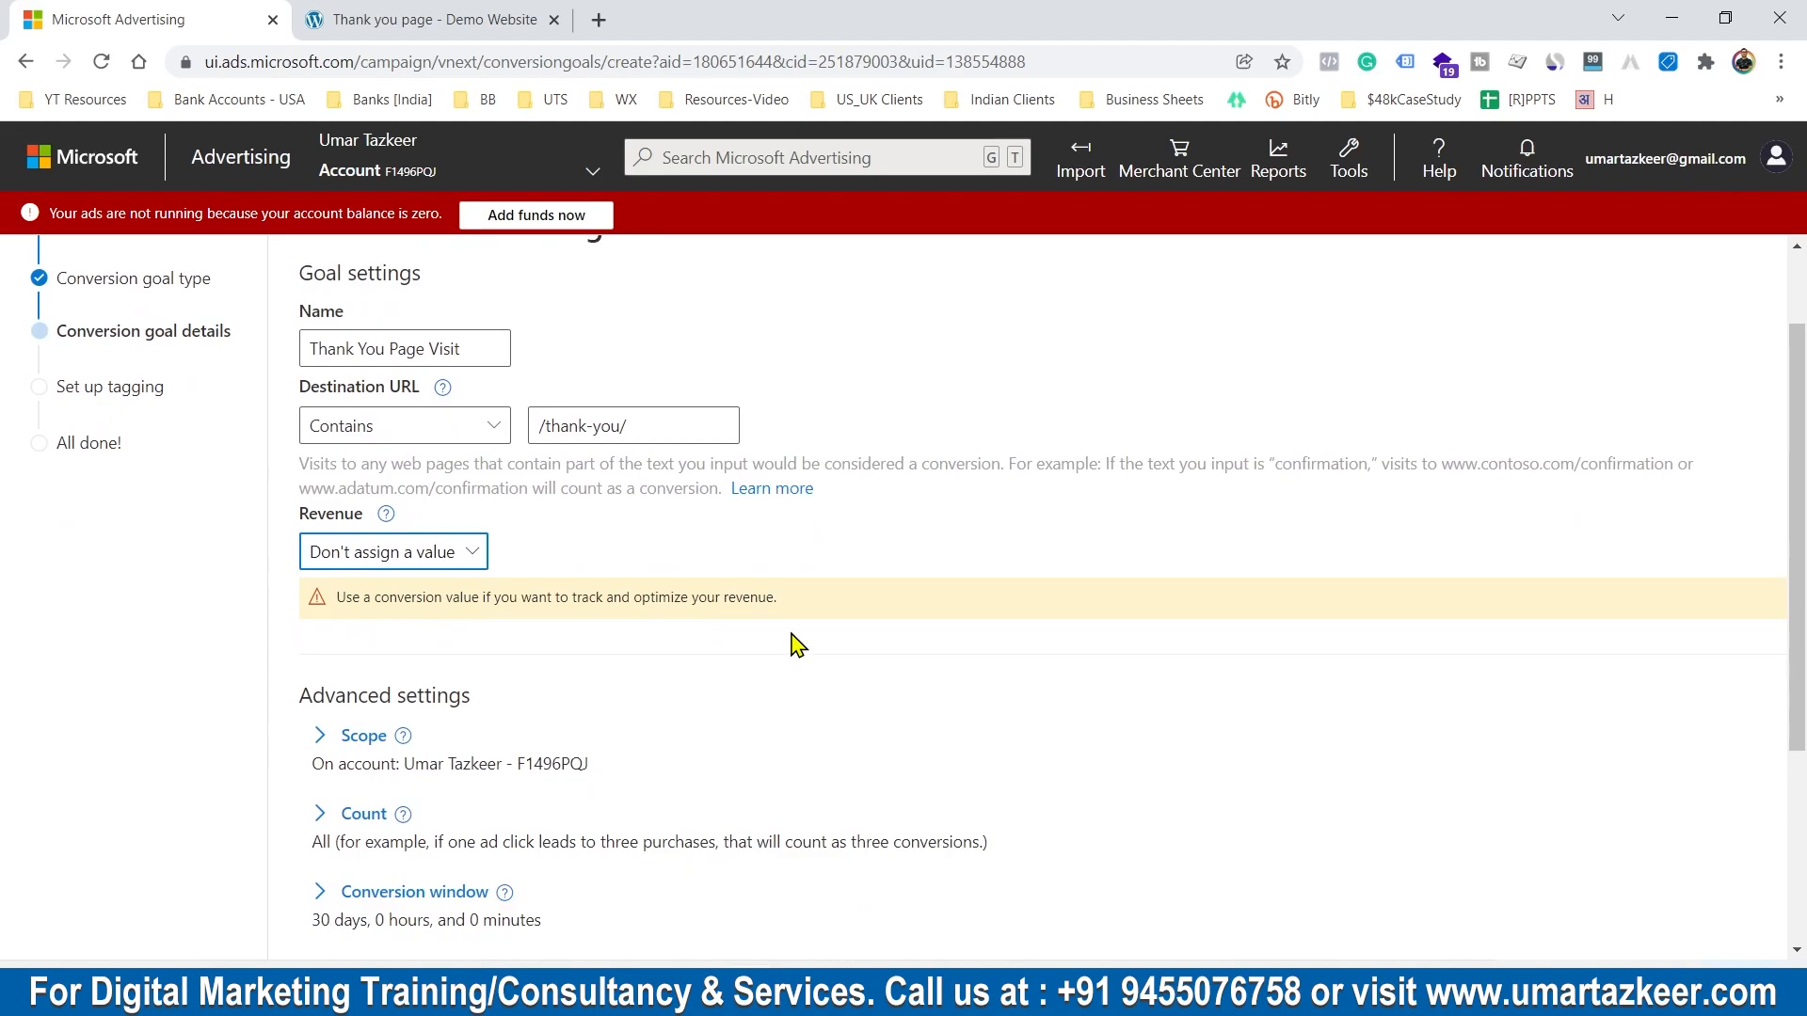
Step: Set the goal's conversion count to Unique in the advanced settings and proceed to the tagging setup
scroll(759, 552, "down", 2)
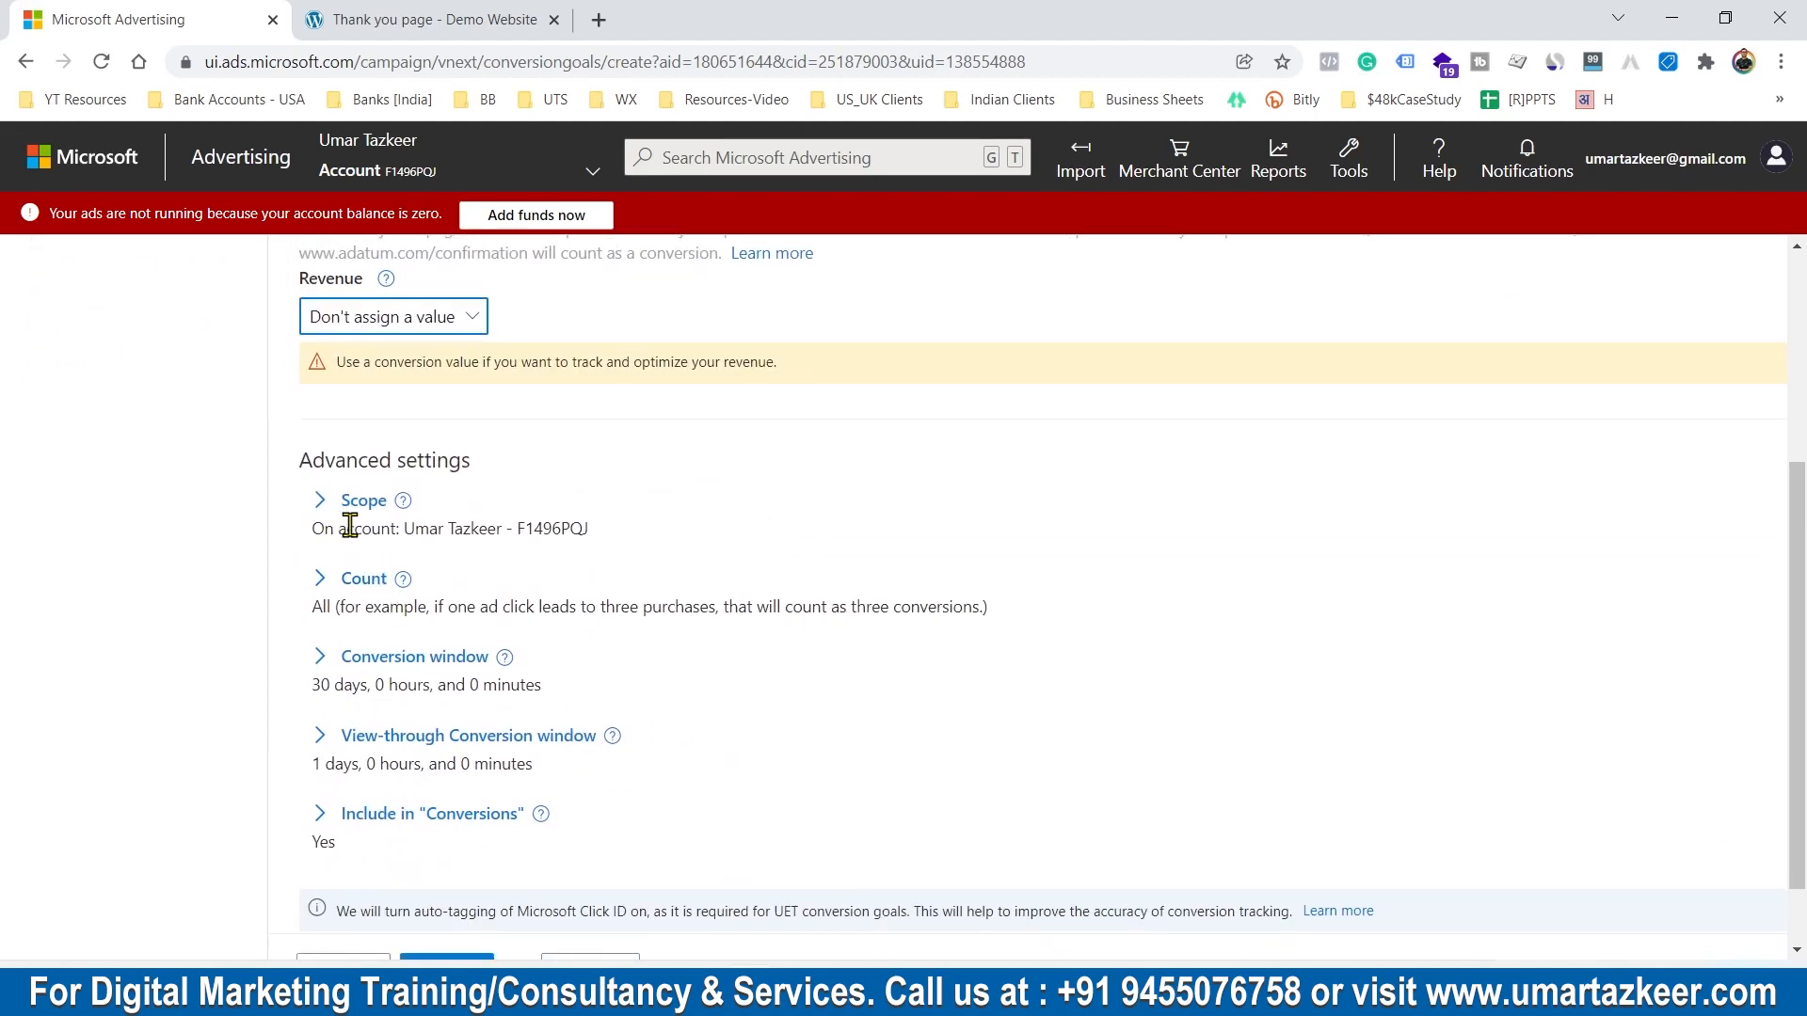
left_click_drag(478, 527, 571, 527)
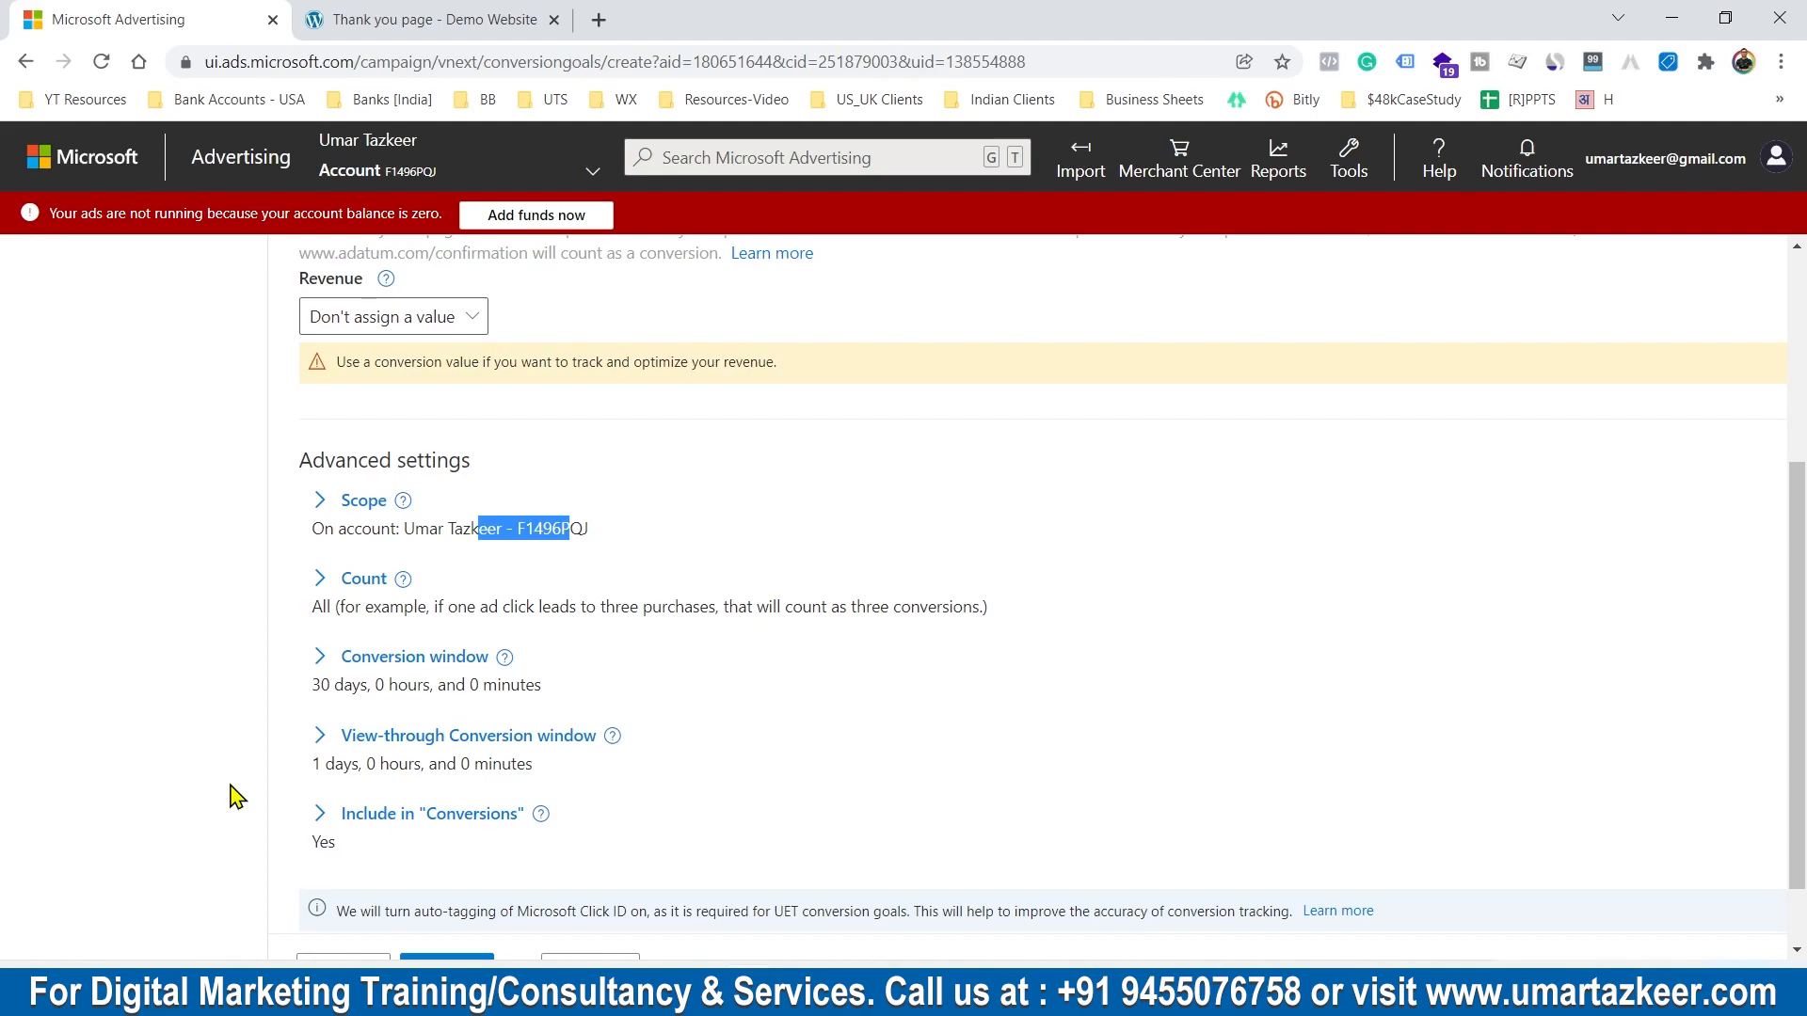
left_click(331, 584)
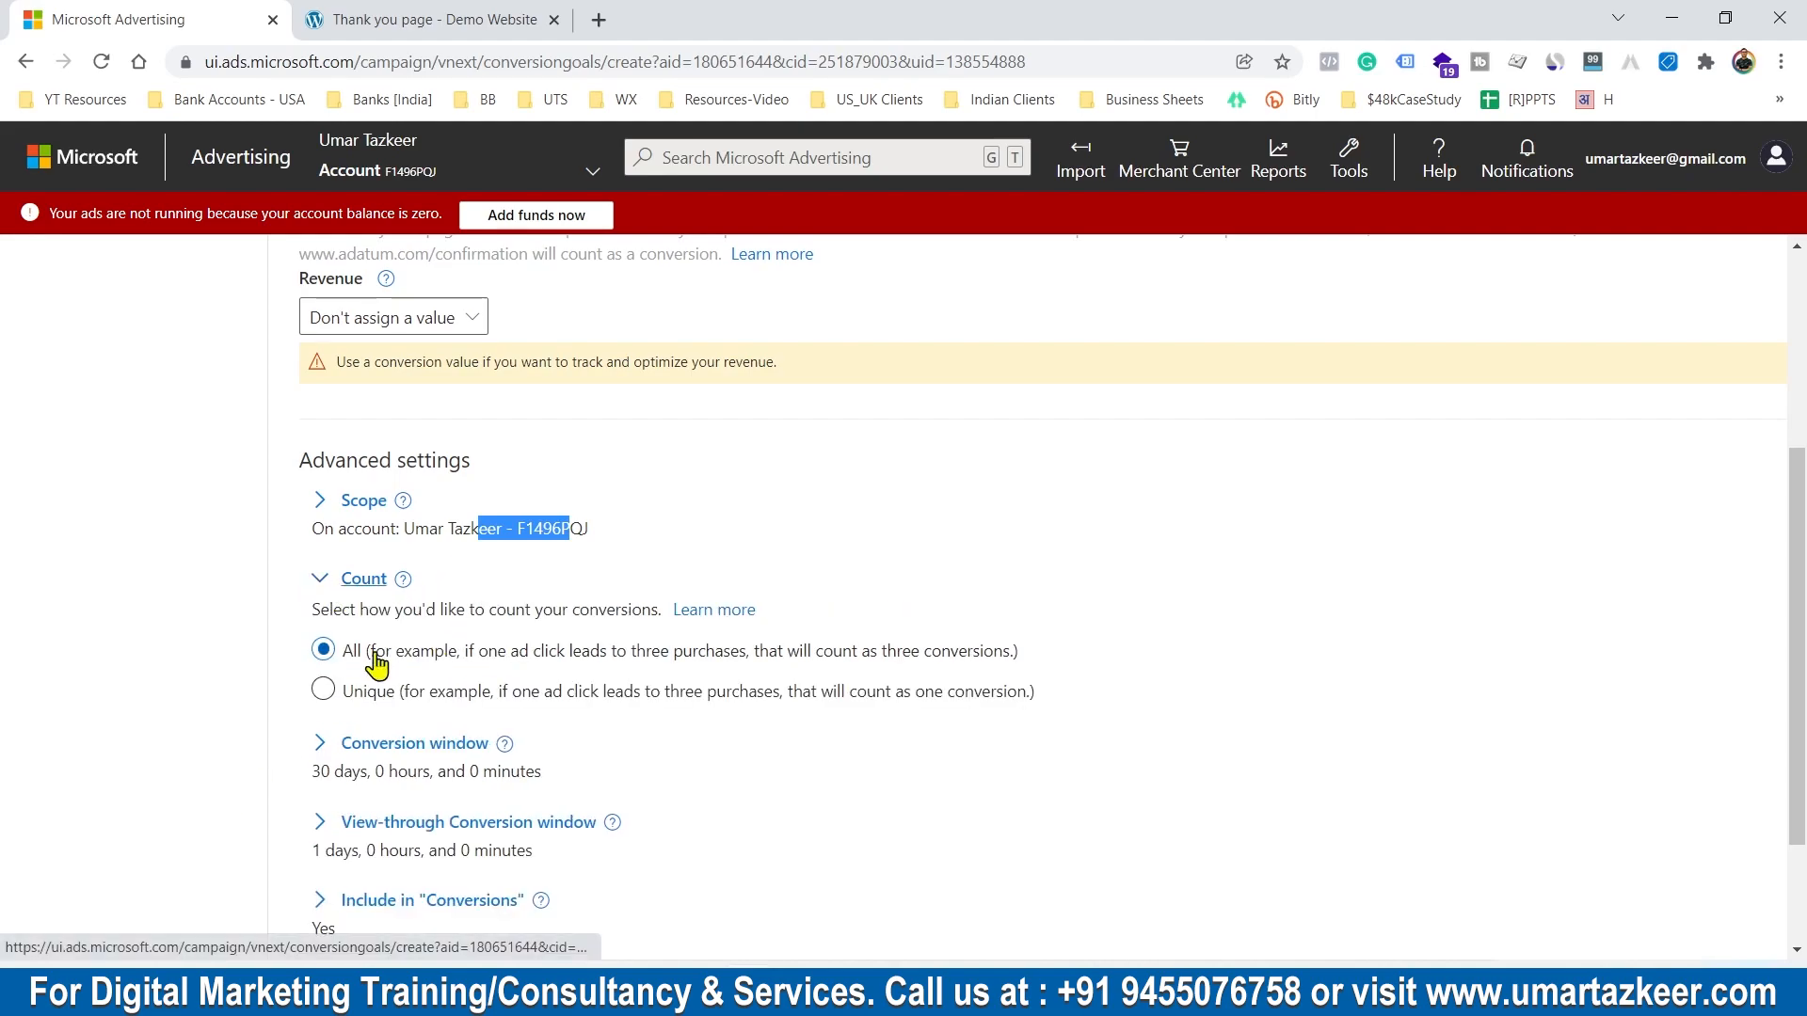
left_click(386, 692)
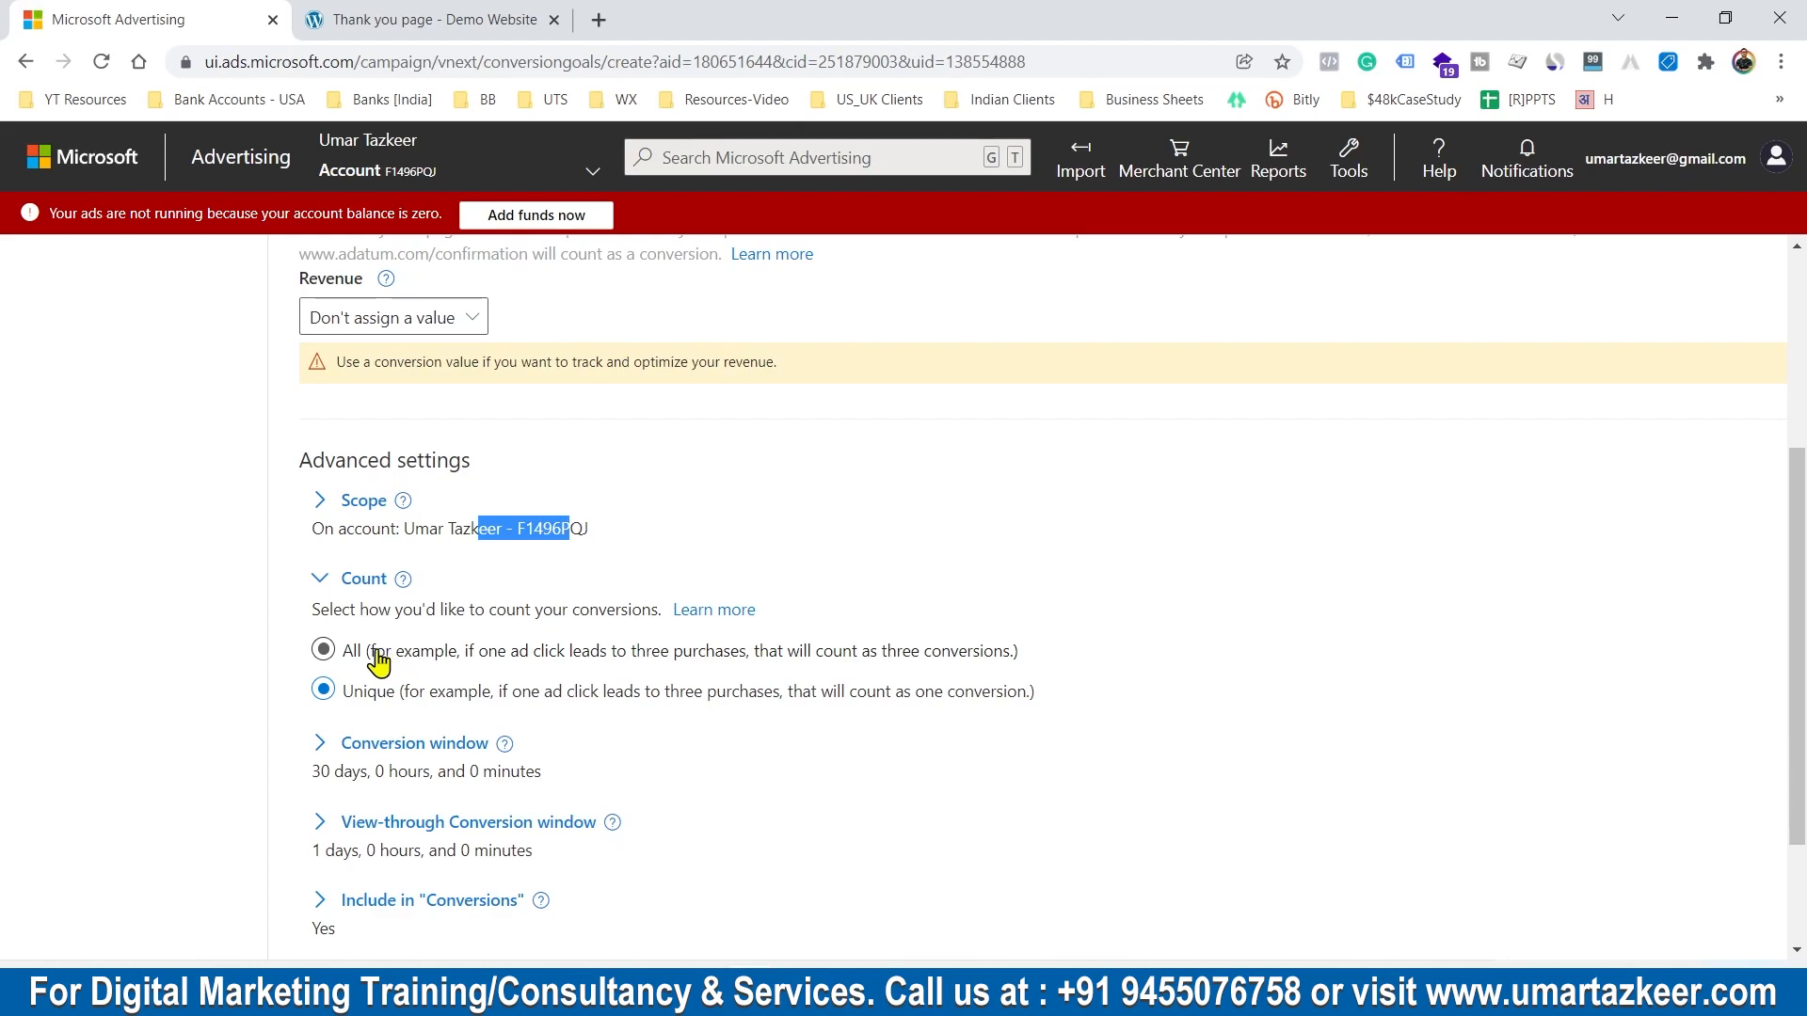
left_click(321, 578)
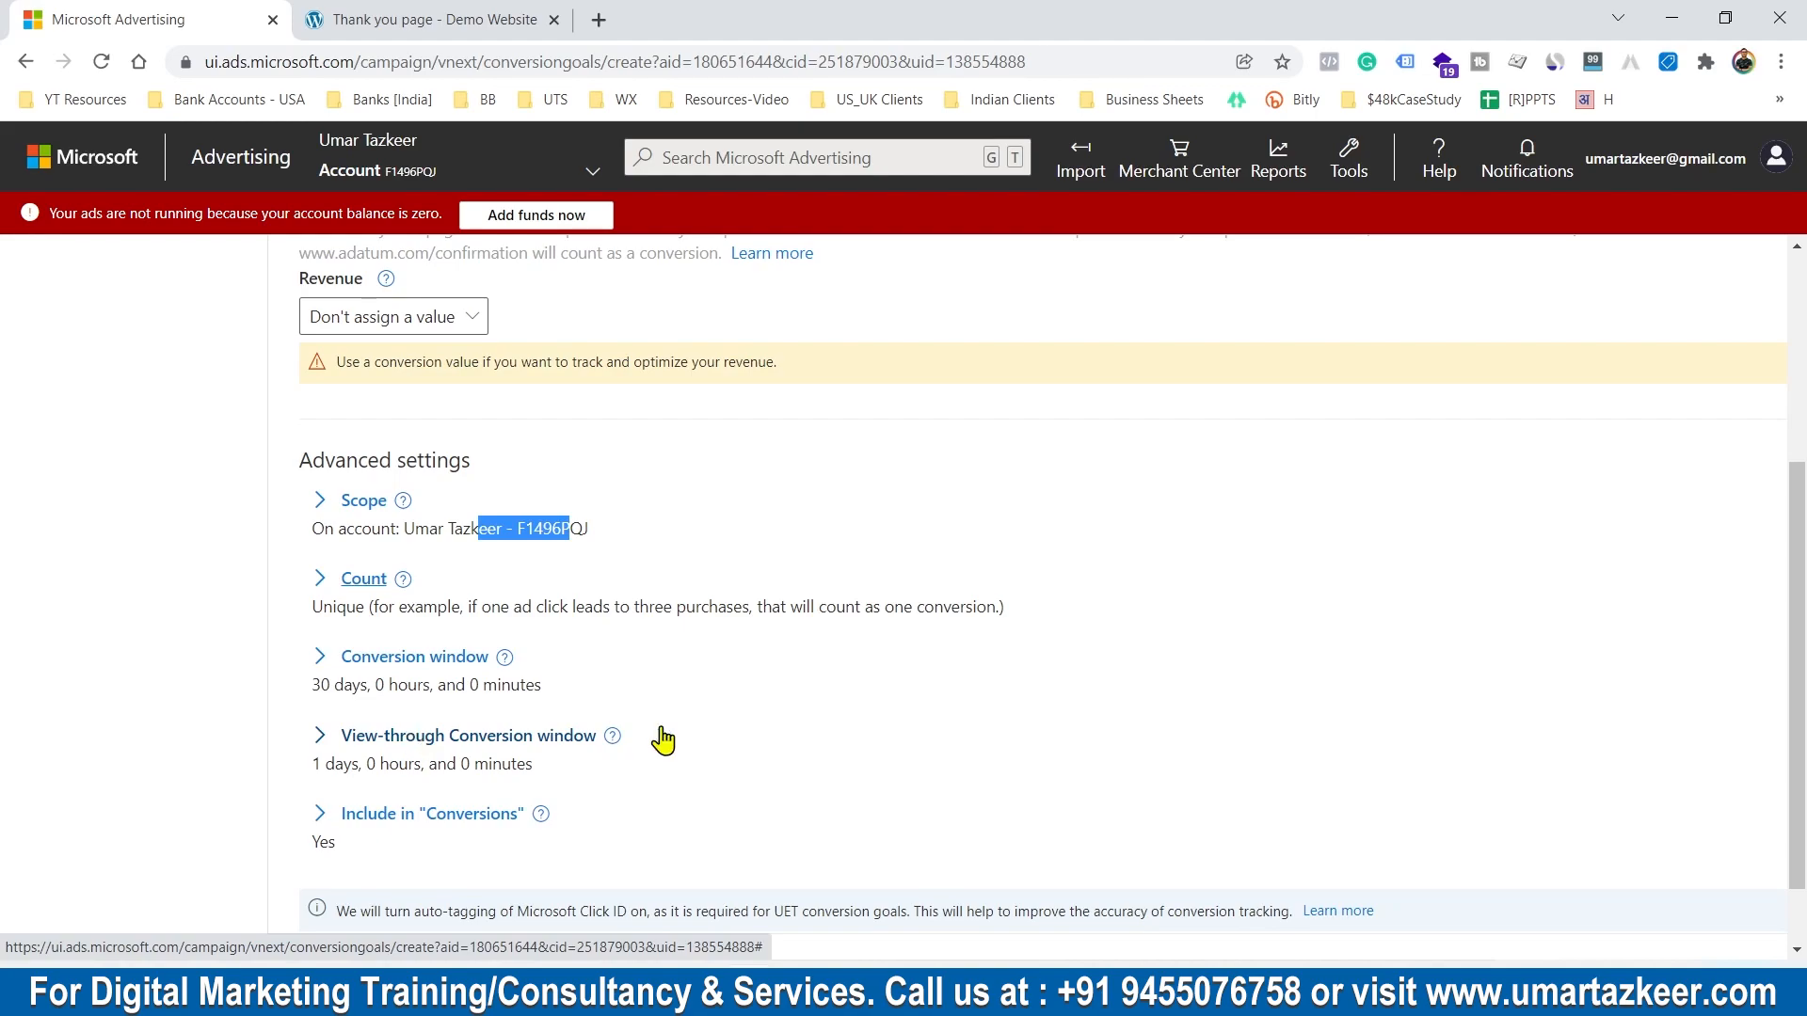
scroll(867, 734, "down", 1)
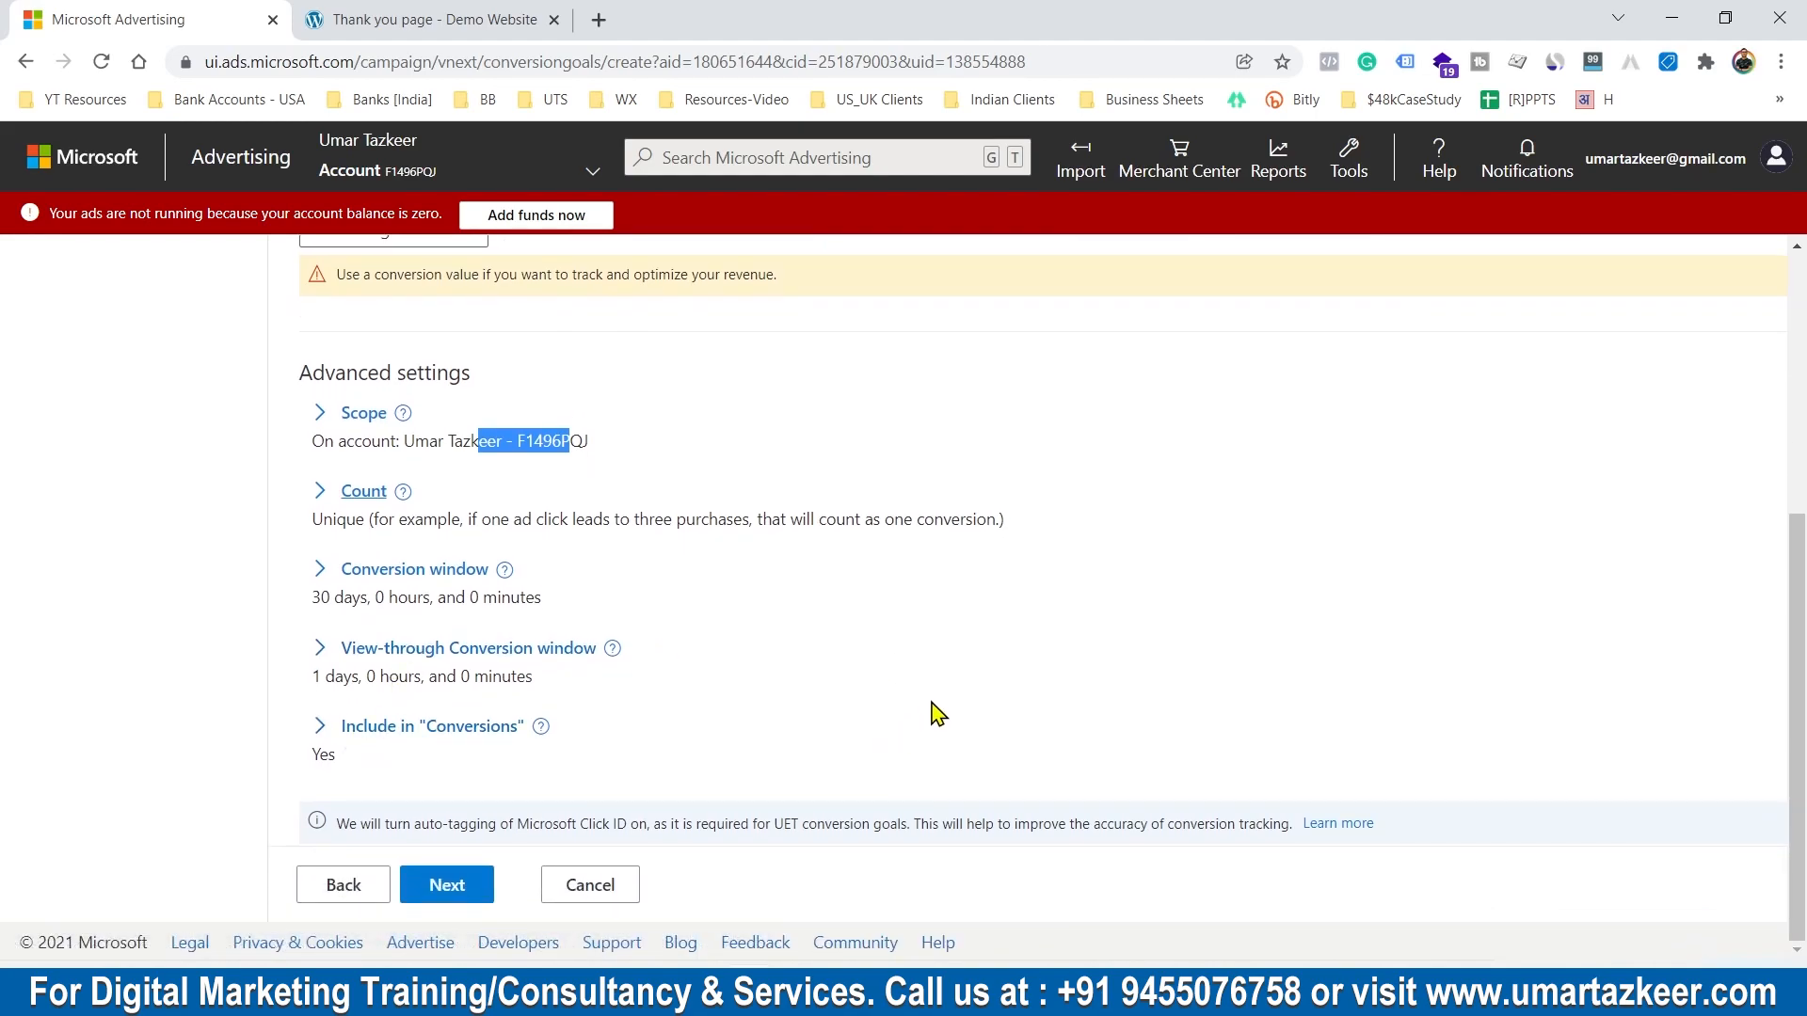
left_click(449, 893)
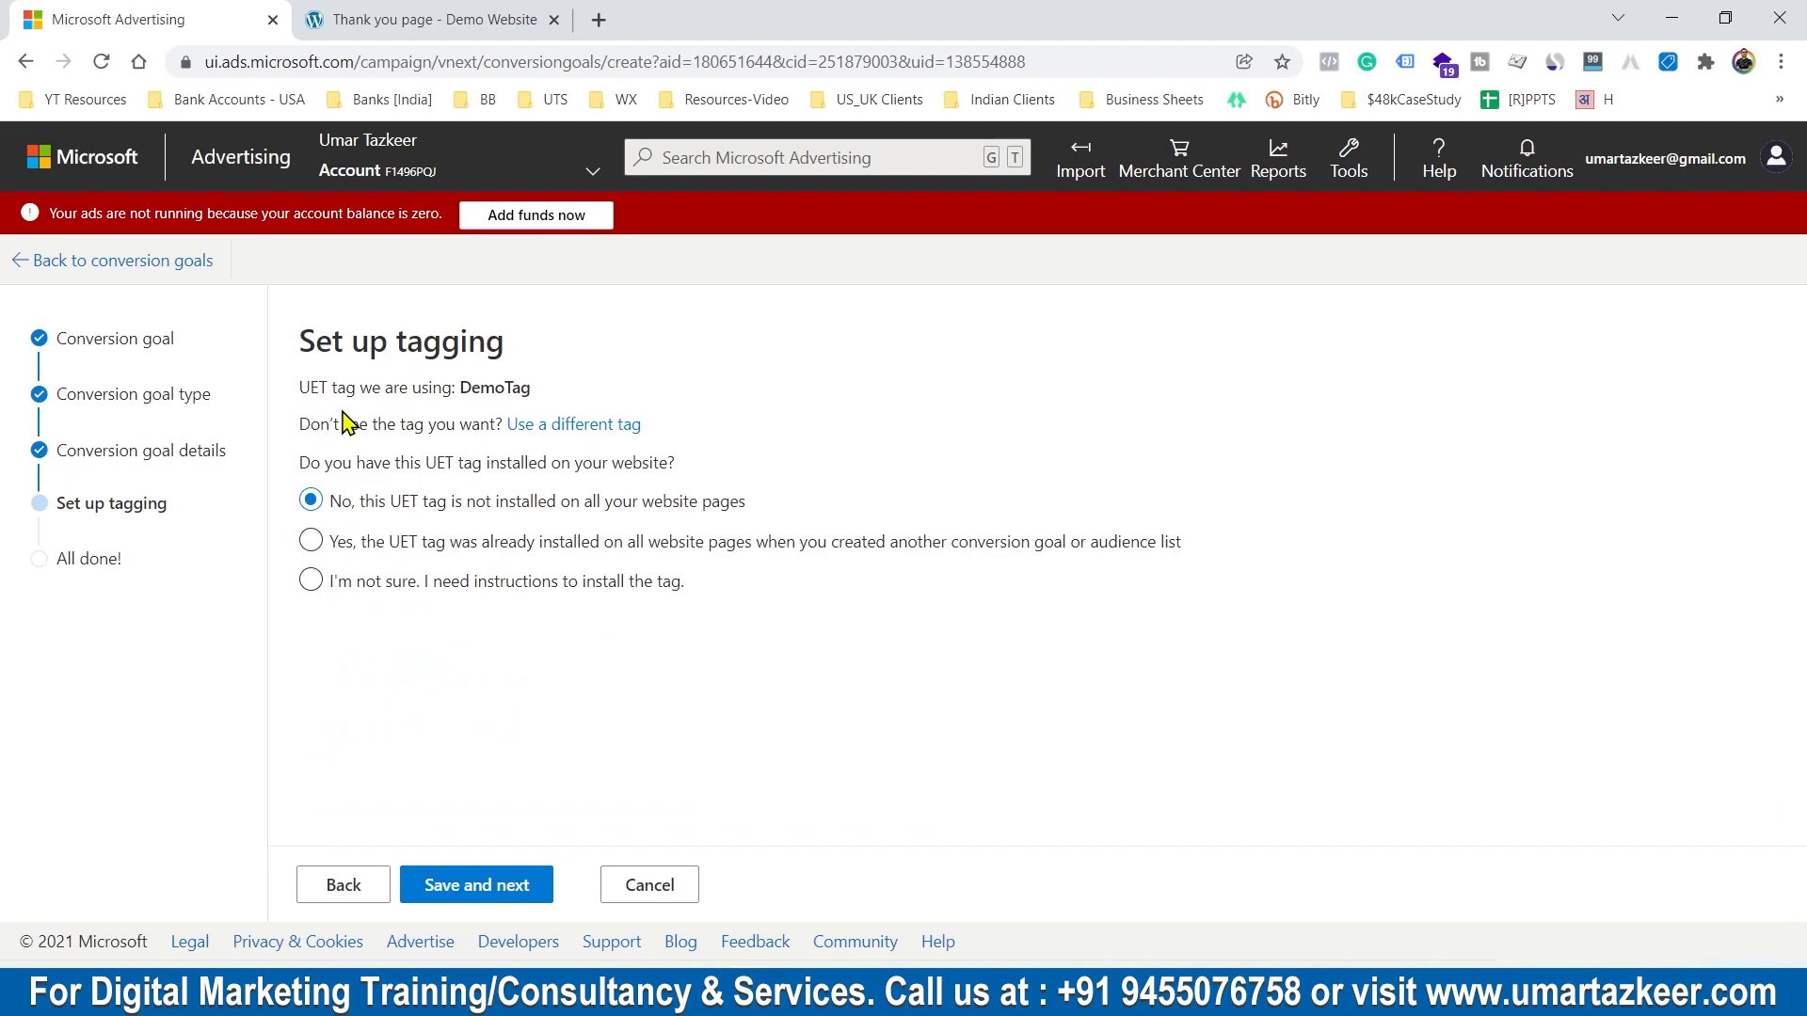
Step: Declare the UET tag as already installed on all website pages, then save the conversion goal and finish the setup
left_click(311, 543)
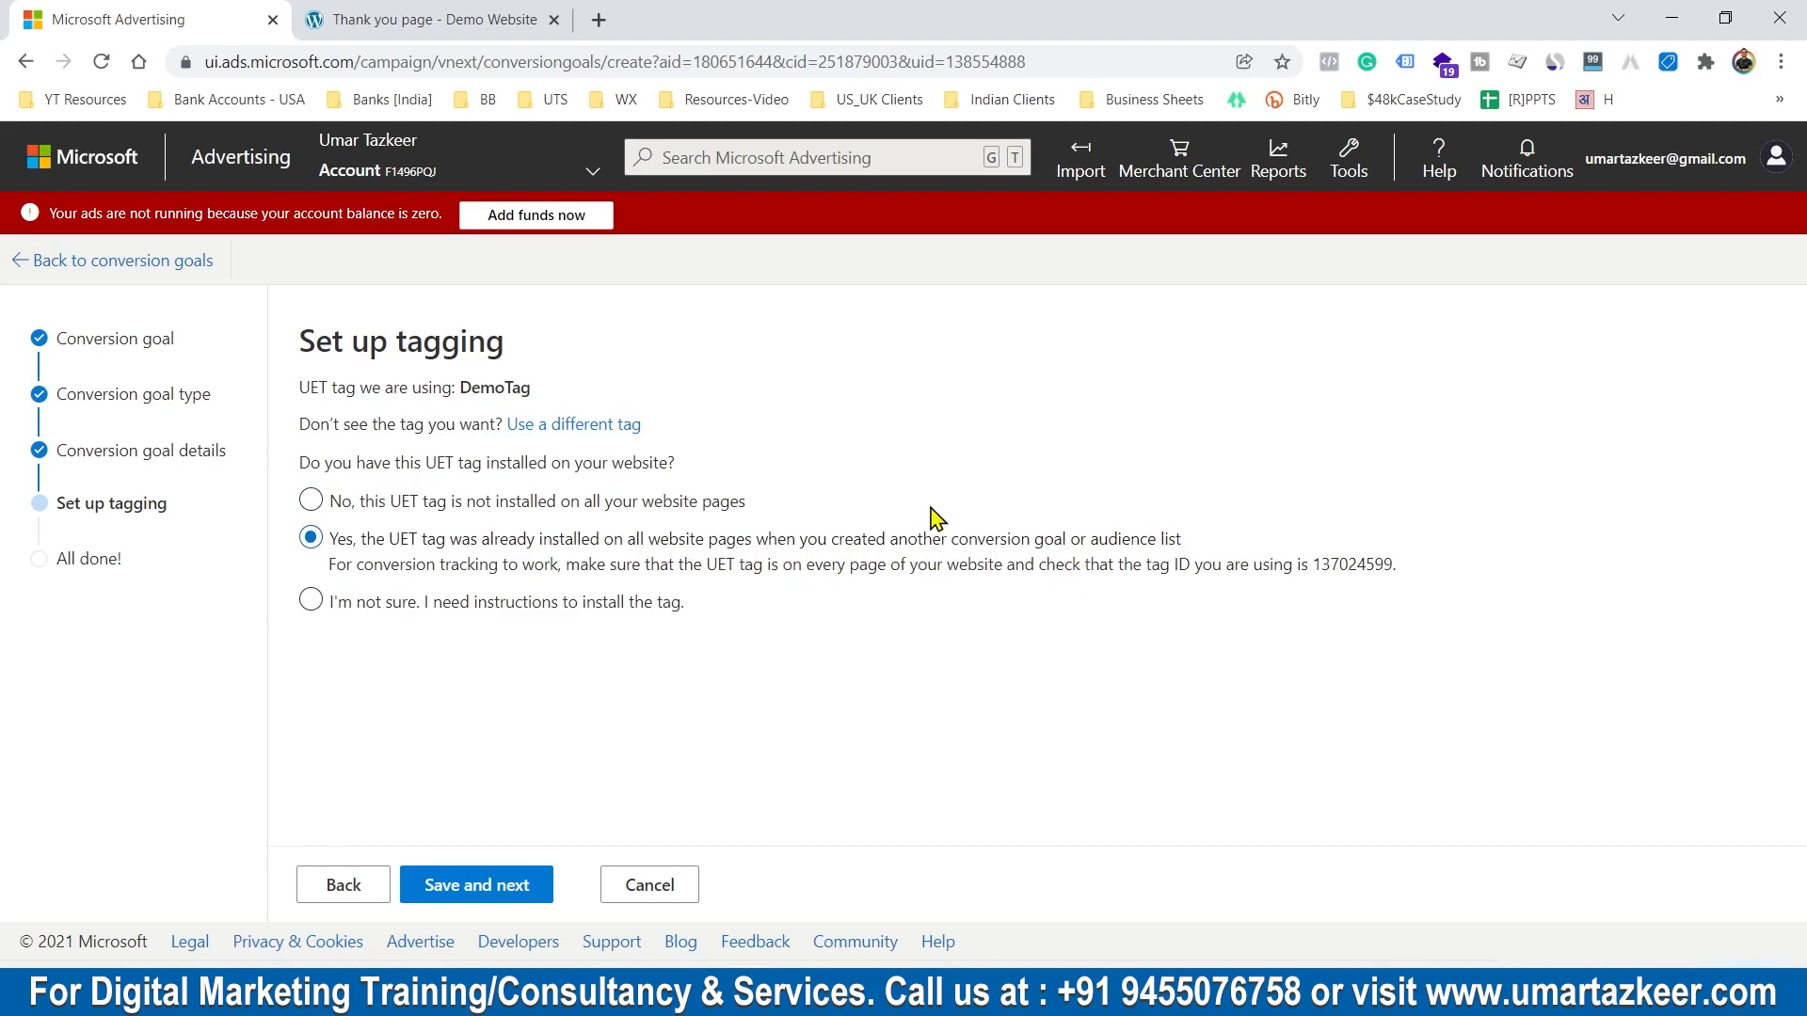
left_click(435, 19)
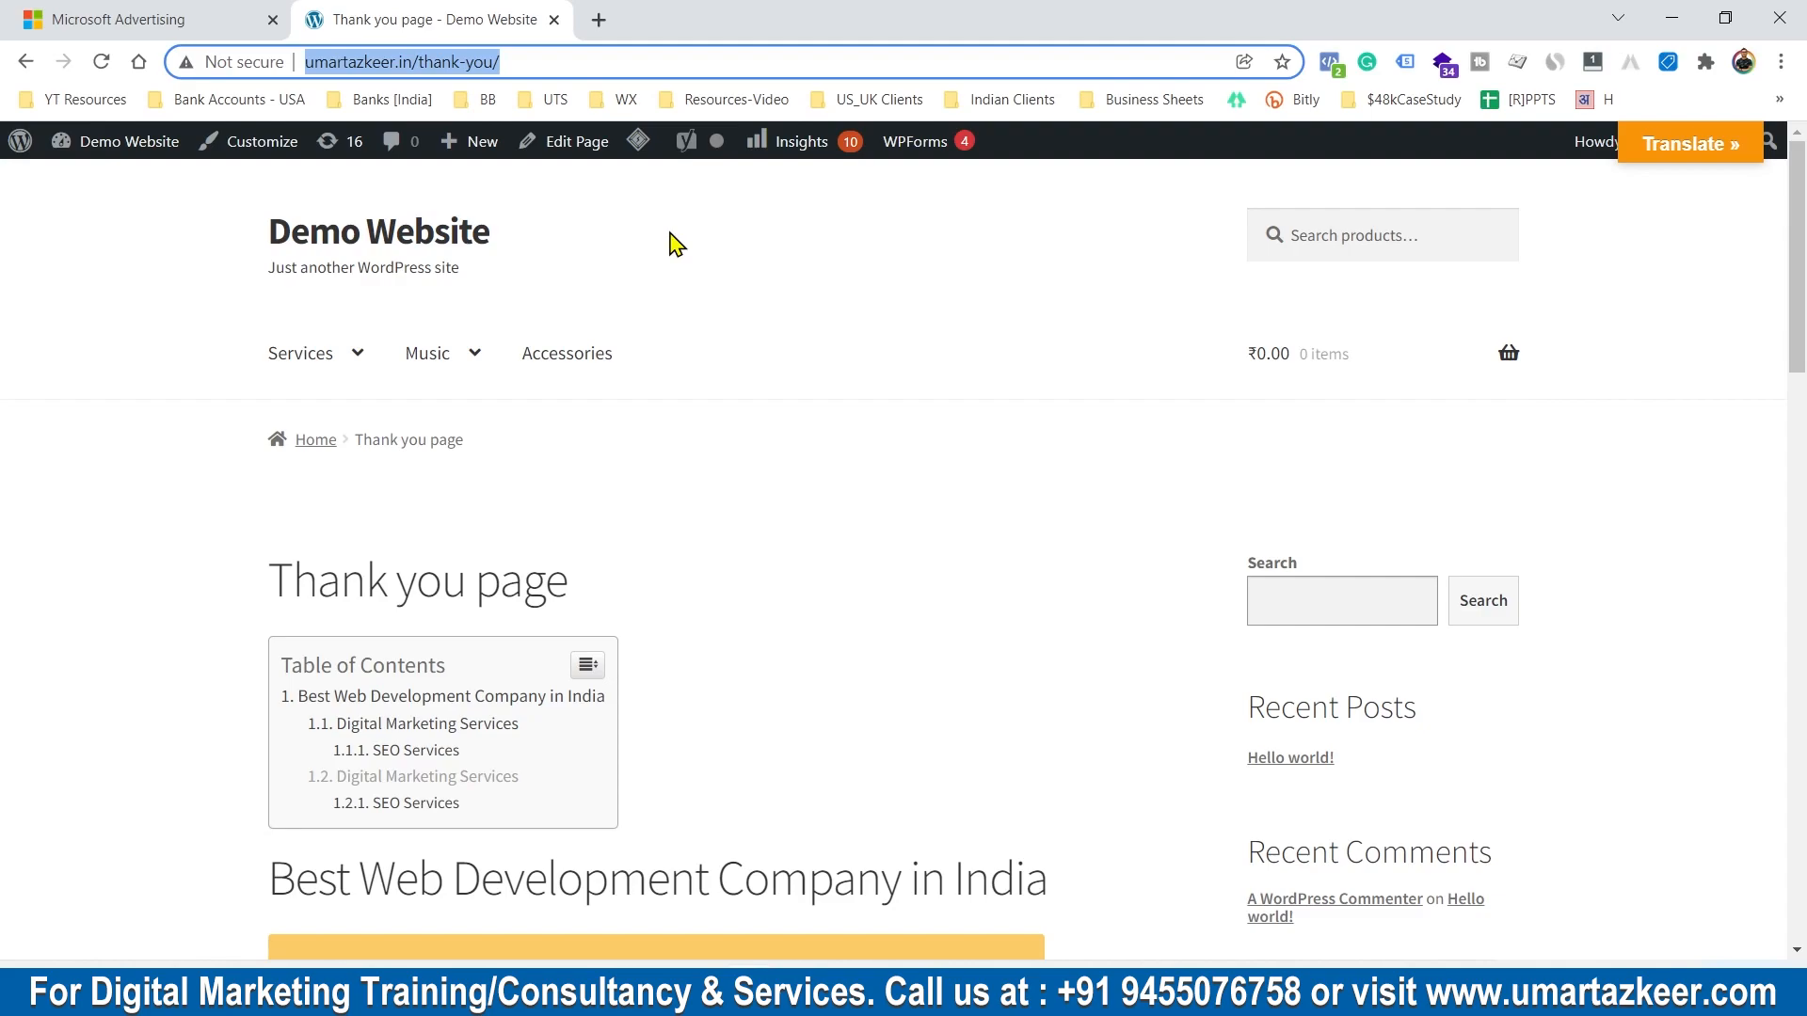
left_click(155, 18)
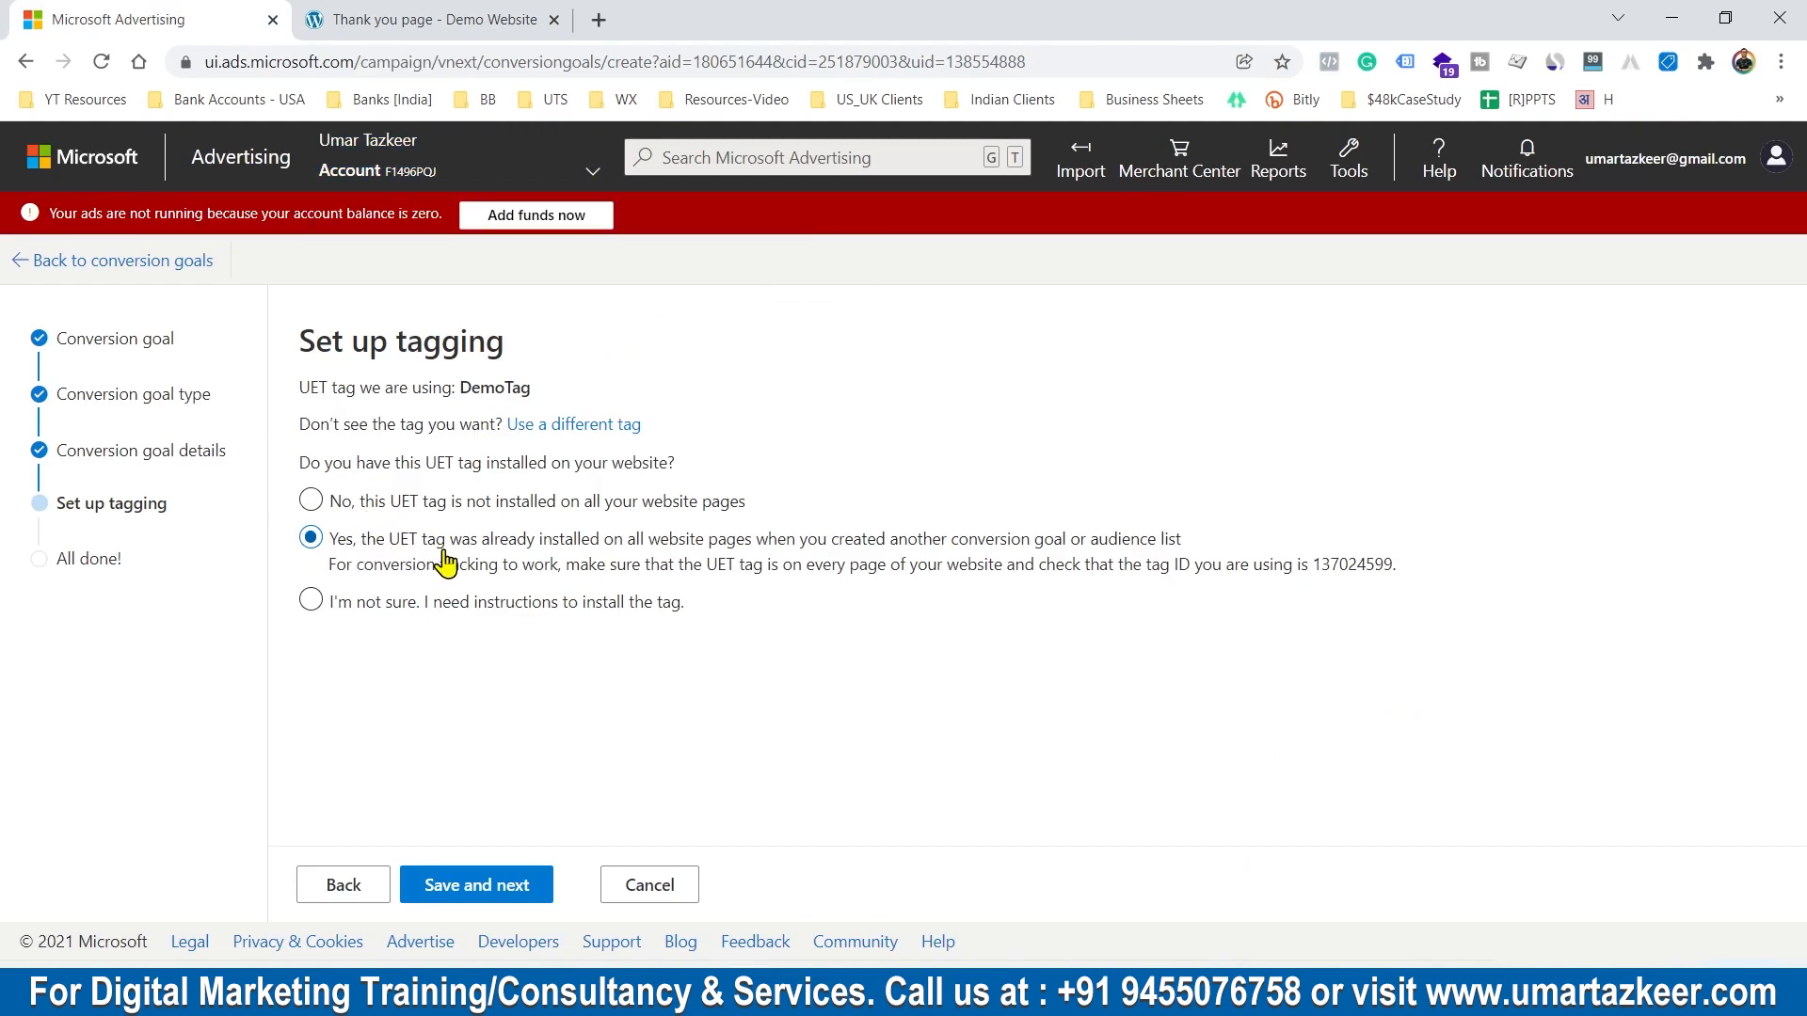
left_click(515, 885)
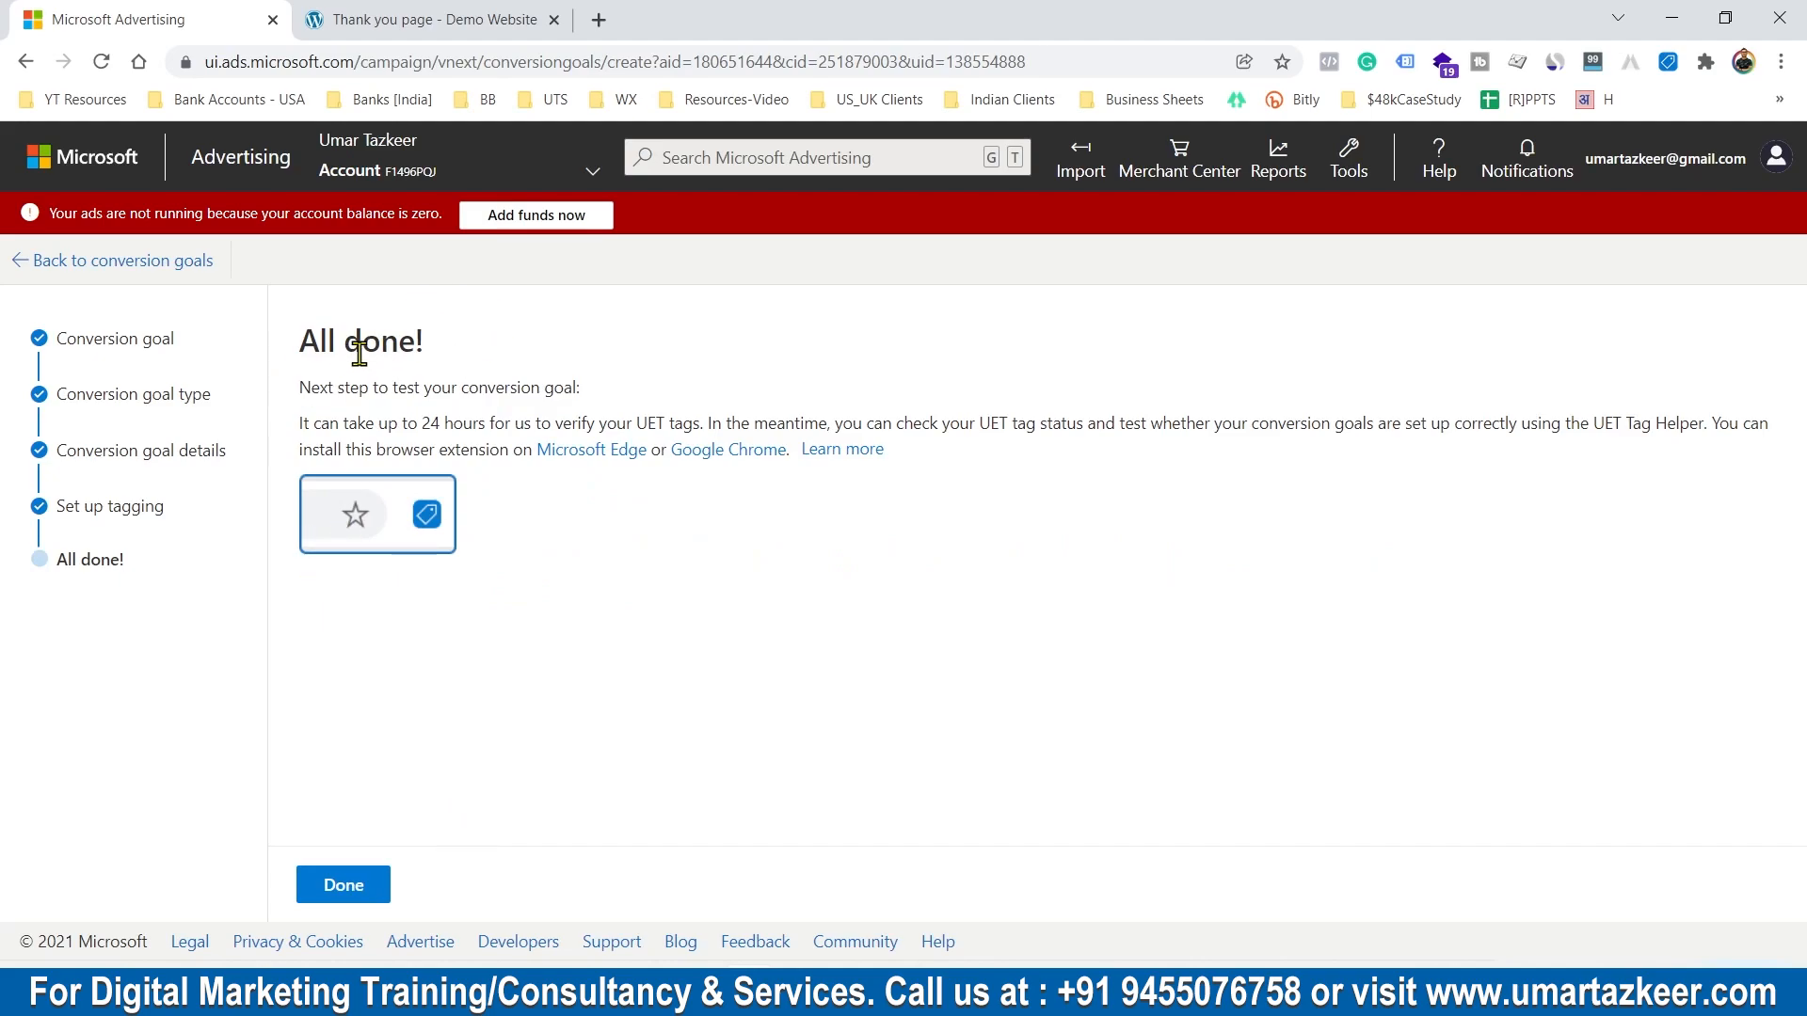
left_click(355, 884)
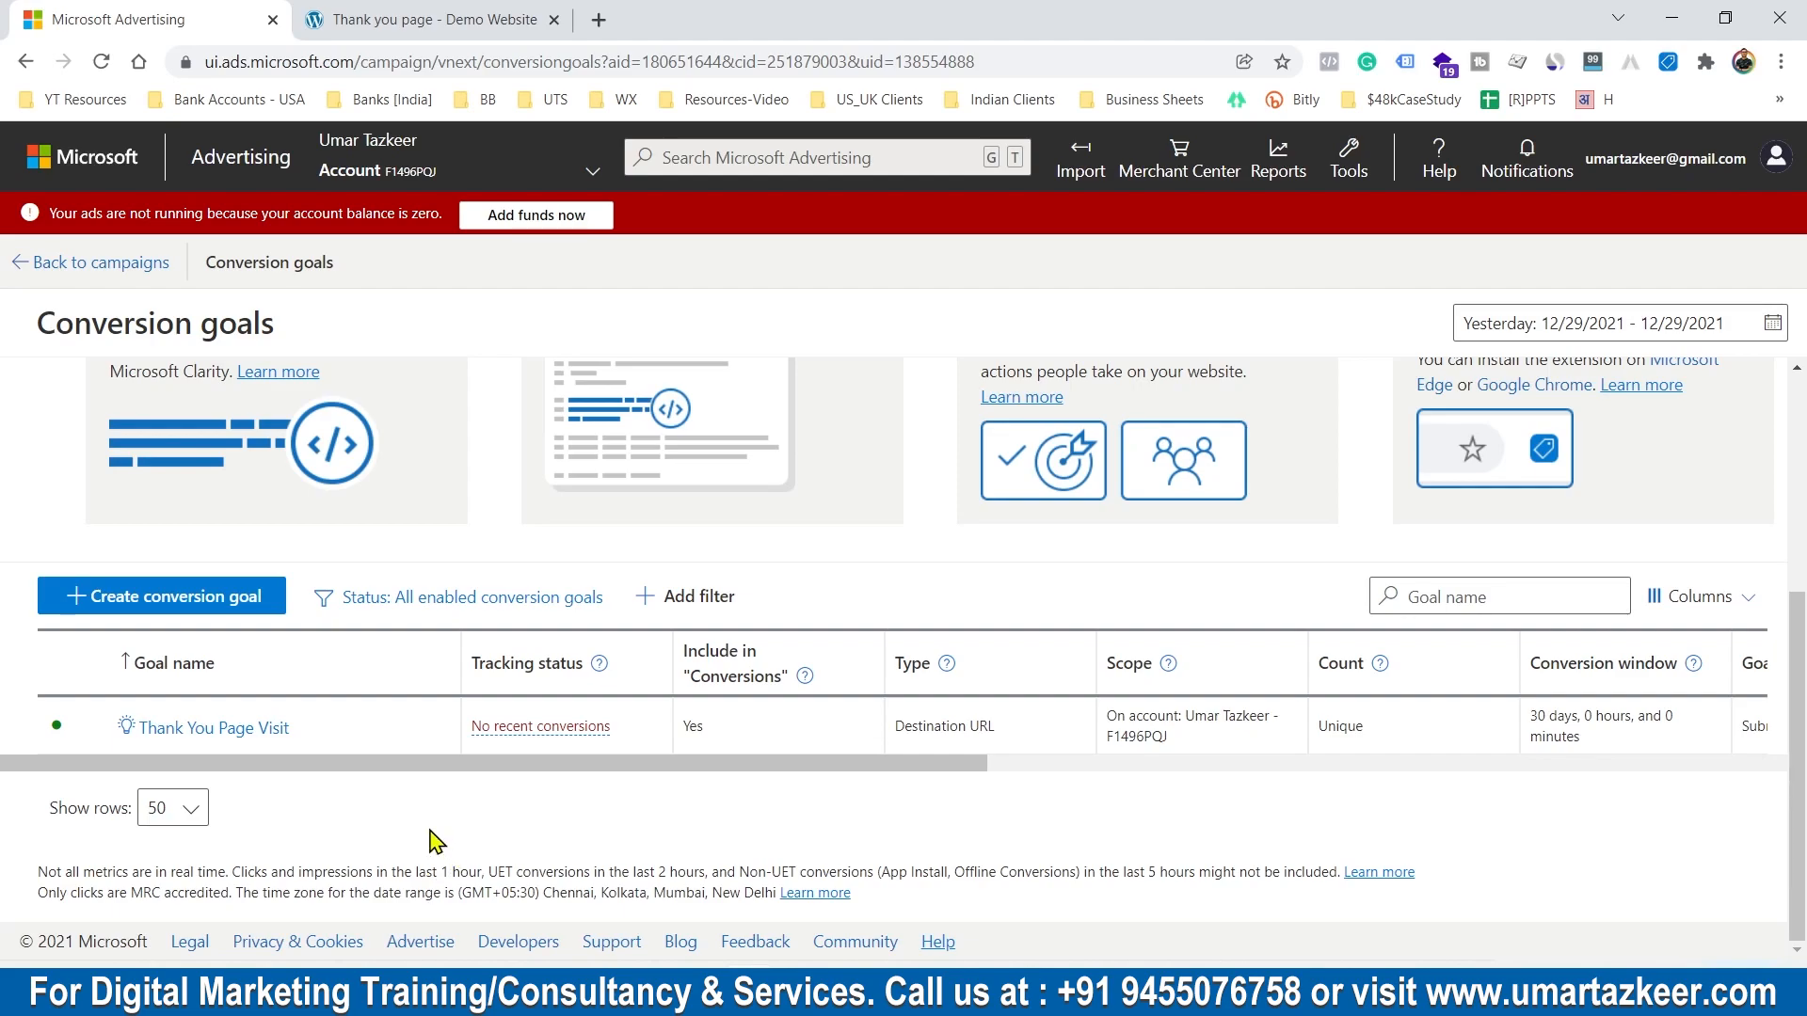
Step: Review the Thank You Page Visit goal's category and type without editing, and examine its columns in the conversion goals list
left_click(202, 732)
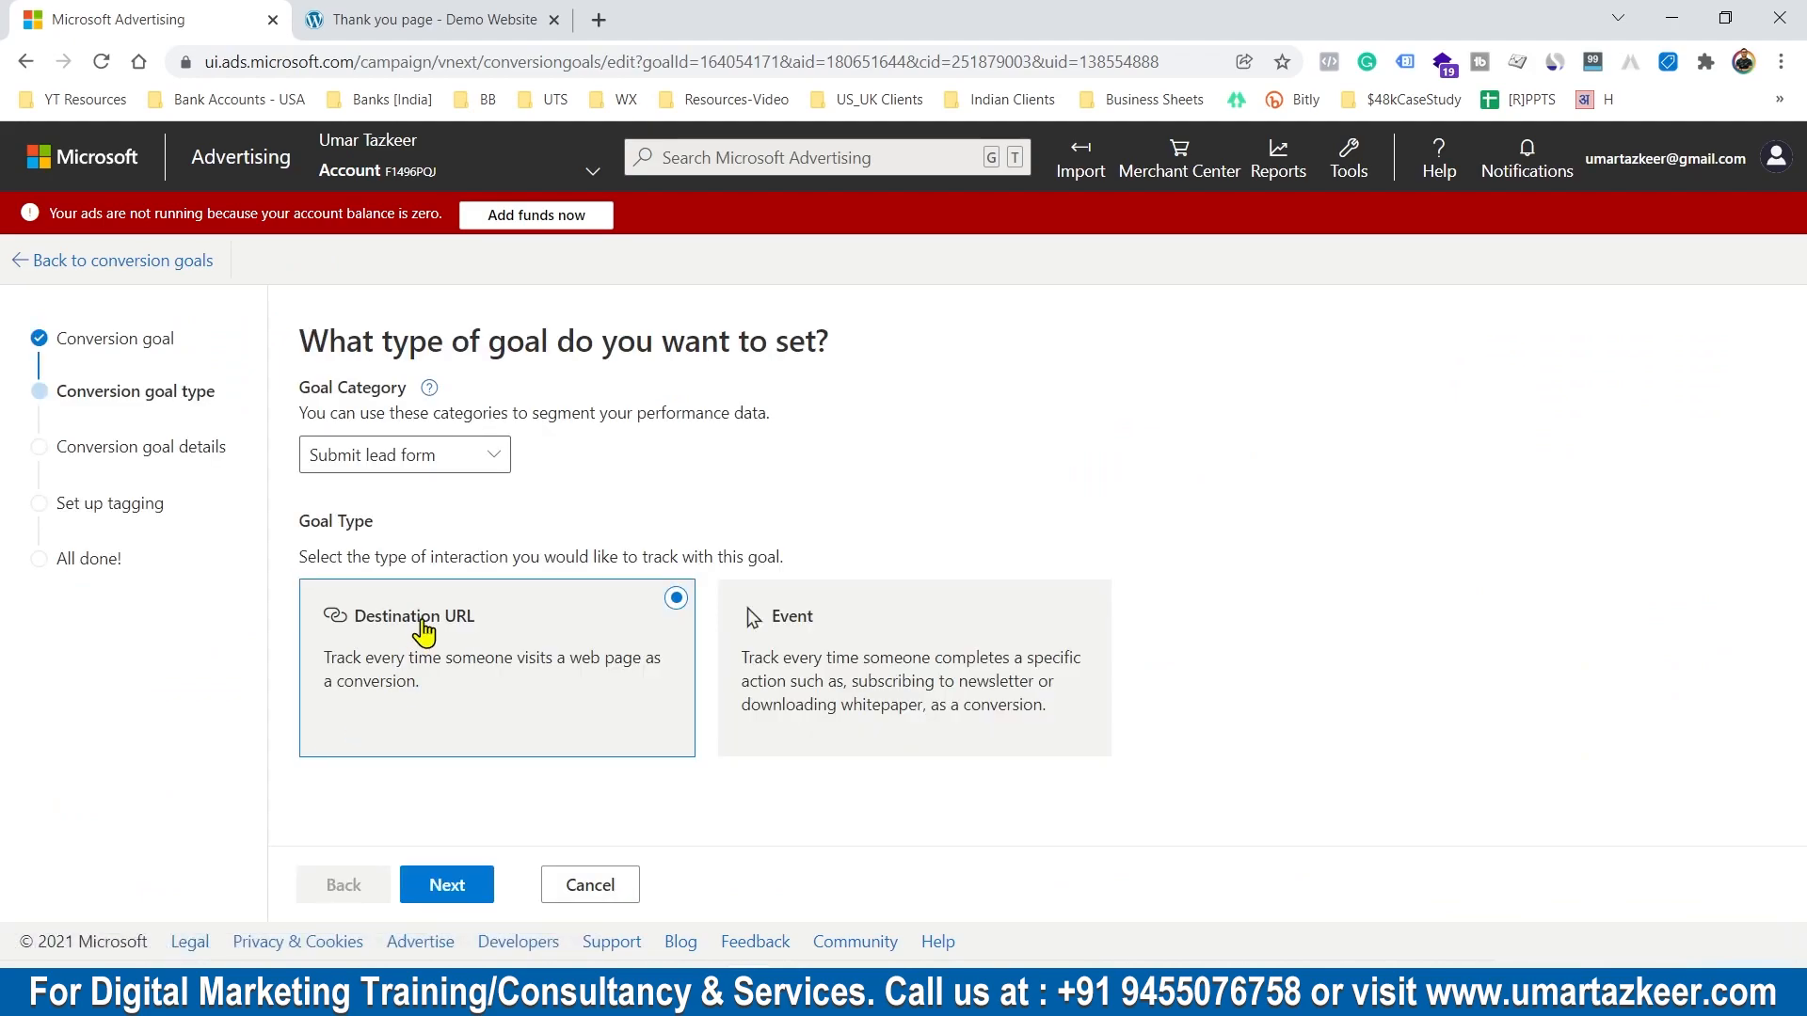
left_click(589, 883)
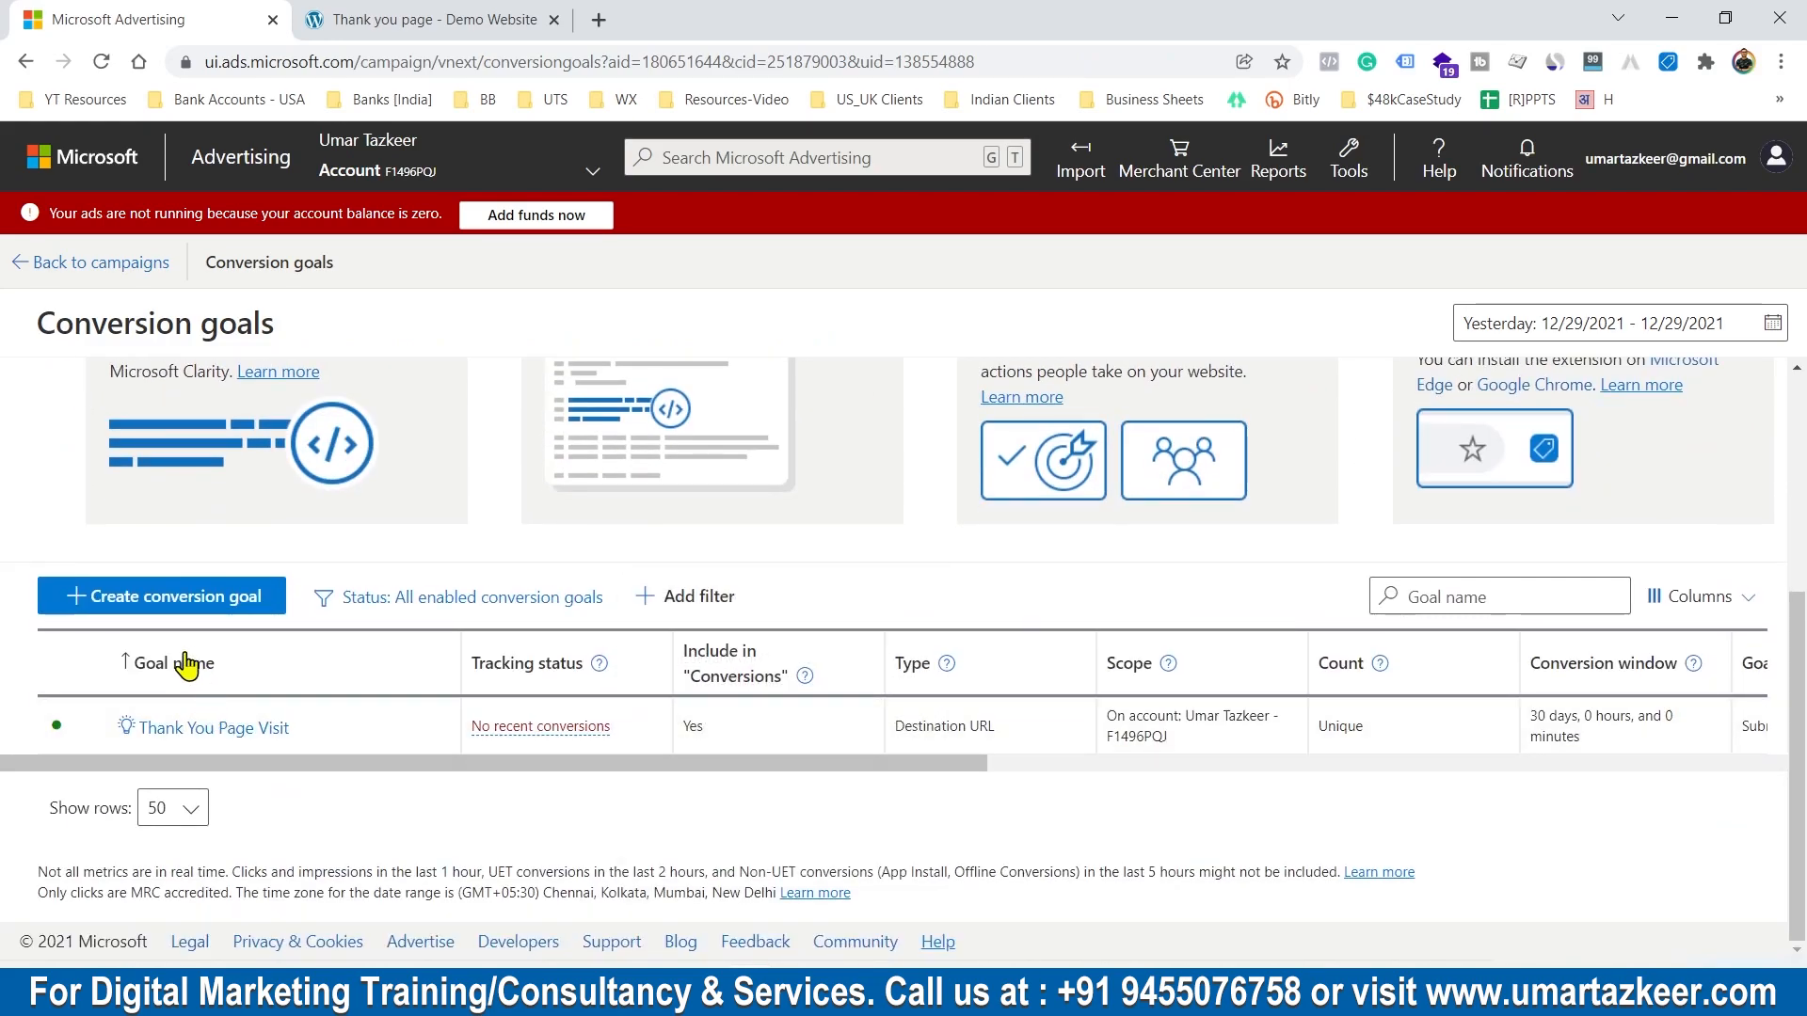
mouse_move(349, 767)
left_mouse_down()
mouse_move(459, 774)
mouse_move(367, 781)
left_mouse_up()
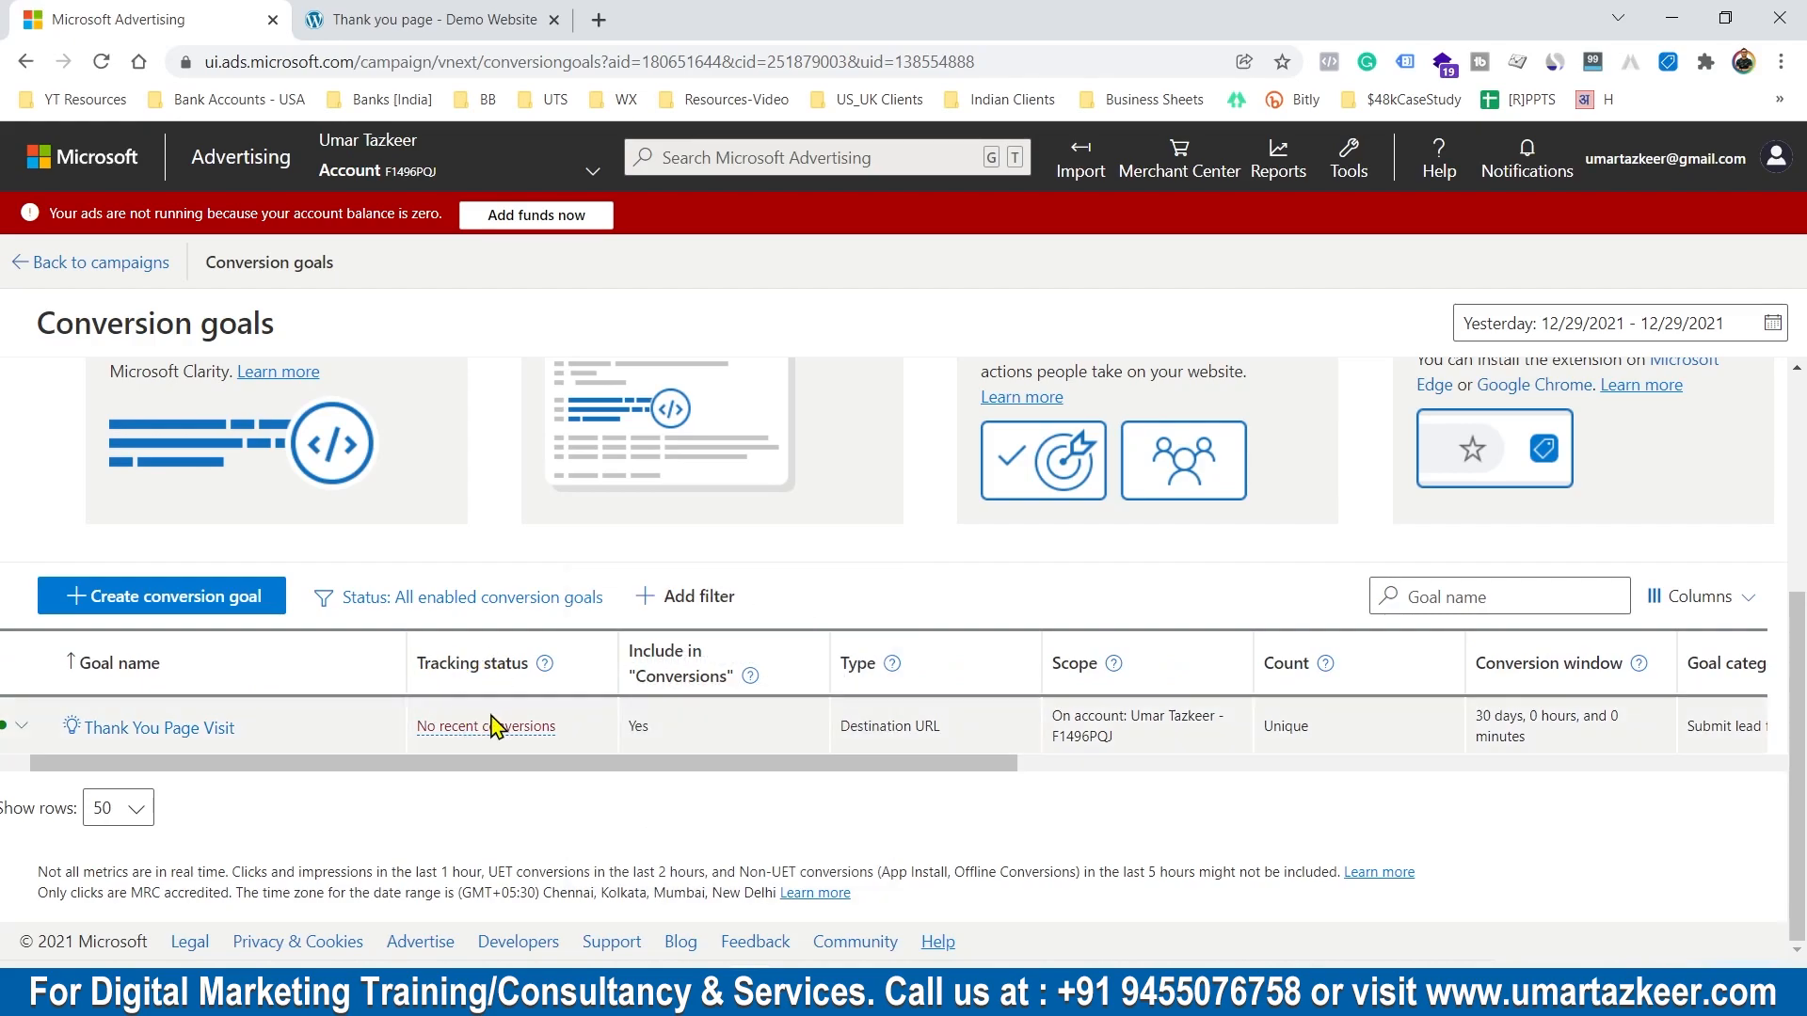
left_click_drag(510, 766, 1212, 781)
left_click_drag(1000, 764, 263, 766)
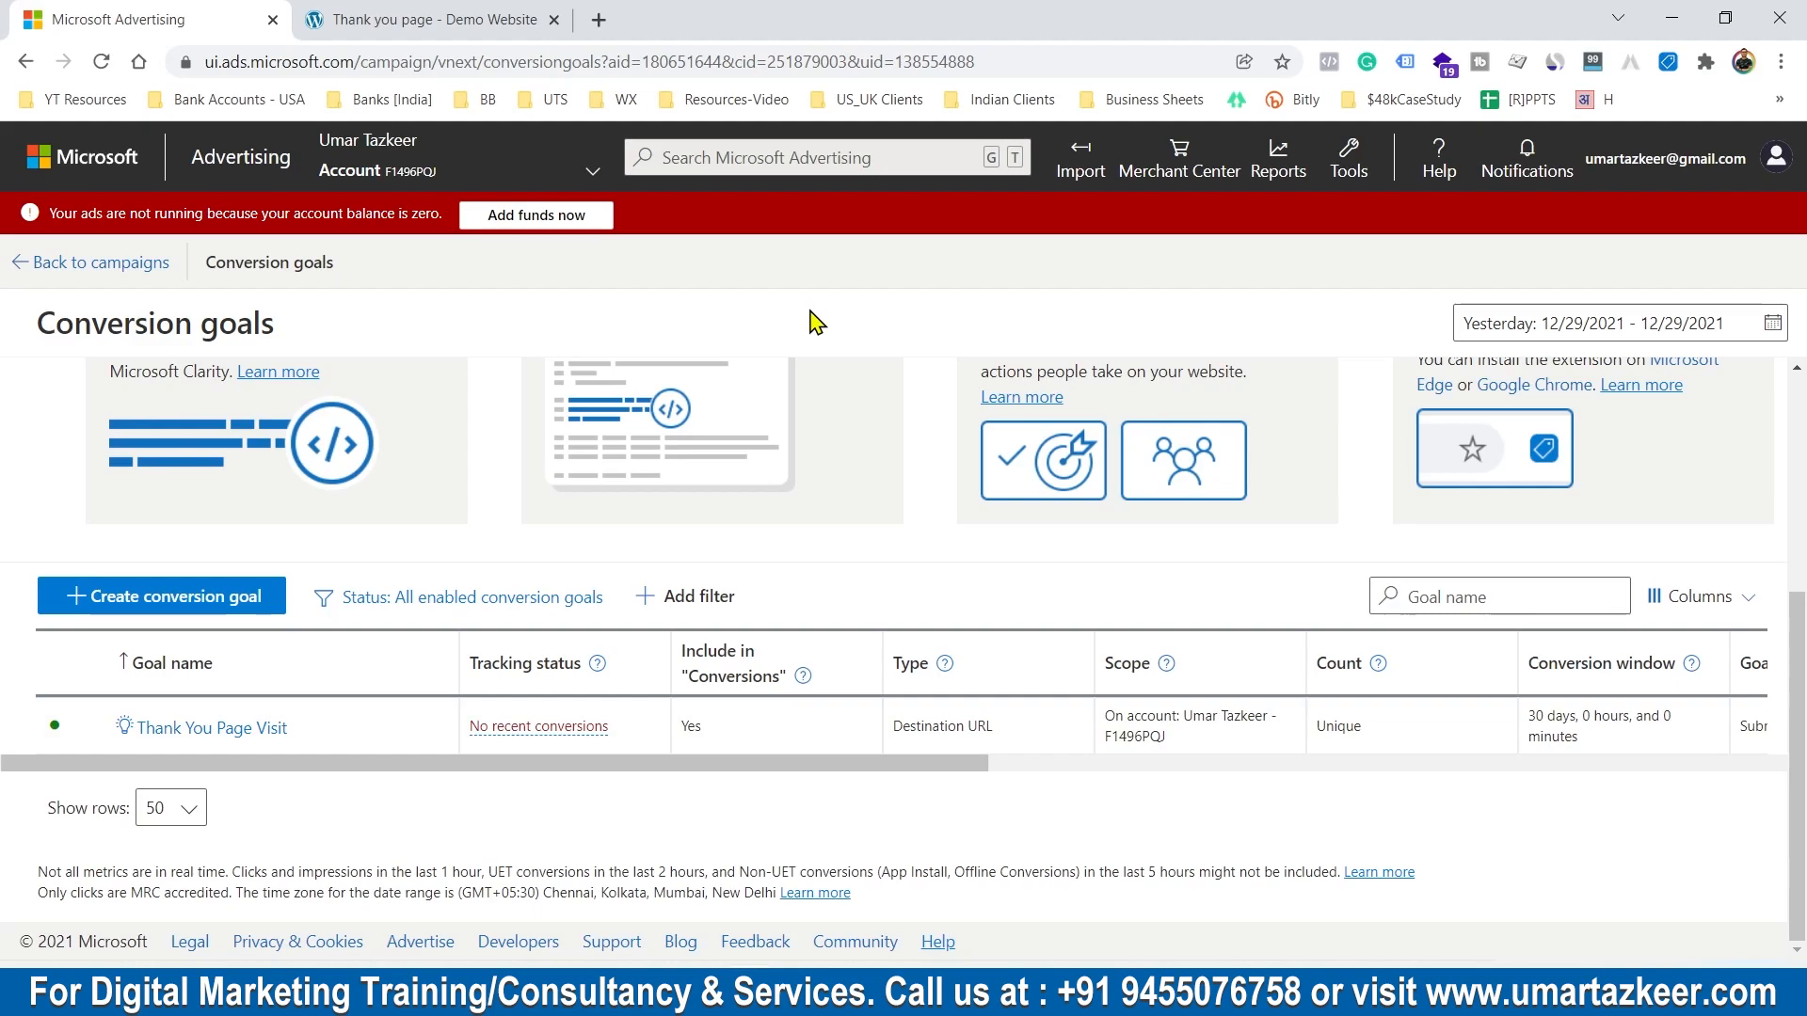